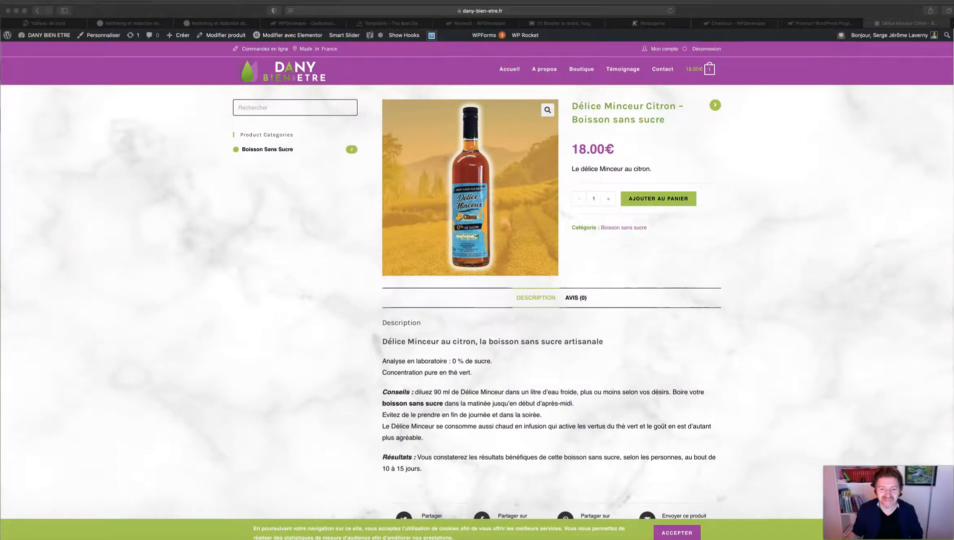
- Look over the Délice Minceur Citron product page, including its add-to-cart button, description and related products
scroll(202, 393, "down", 3)
scroll(198, 391, "up", 3)
scroll(628, 261, "down", 5)
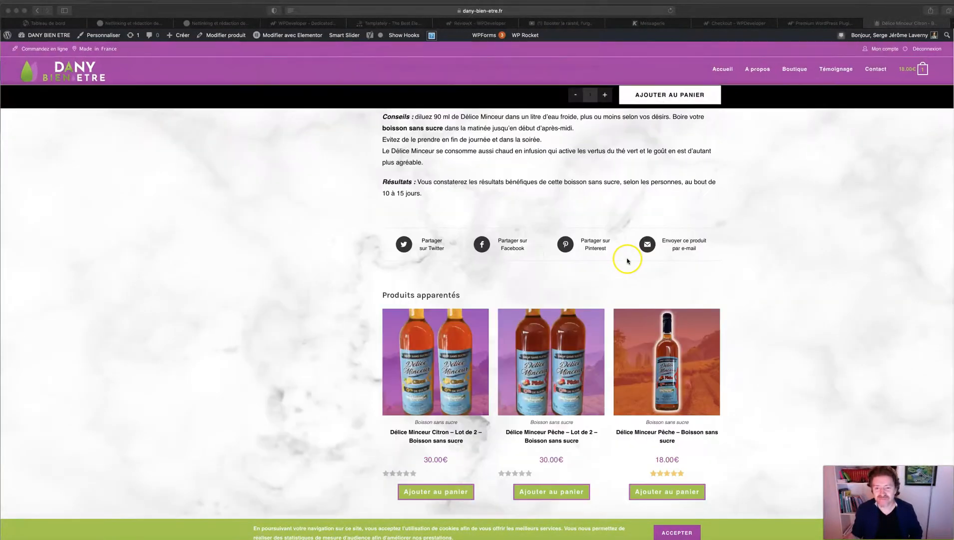
scroll(289, 189, "up", 4)
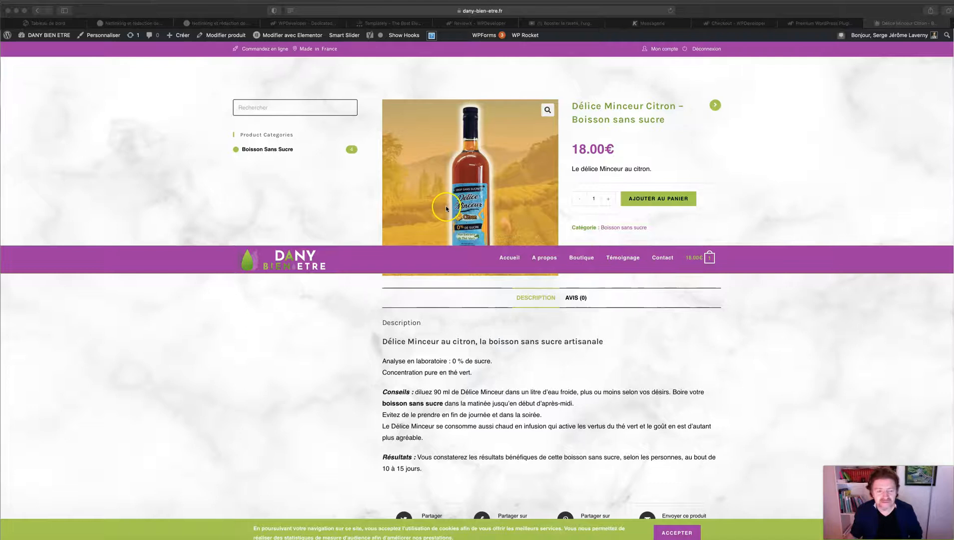
left_click(725, 9)
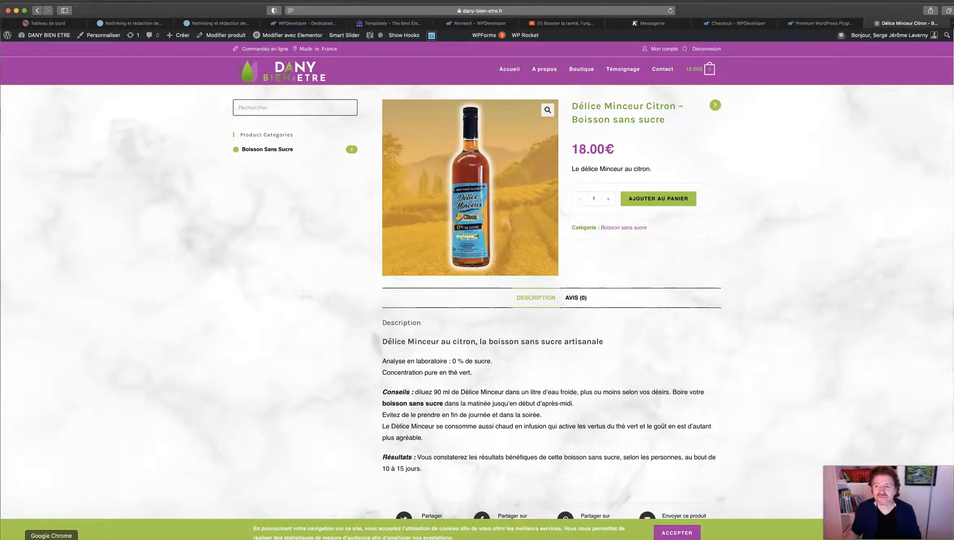
left_click(913, 11)
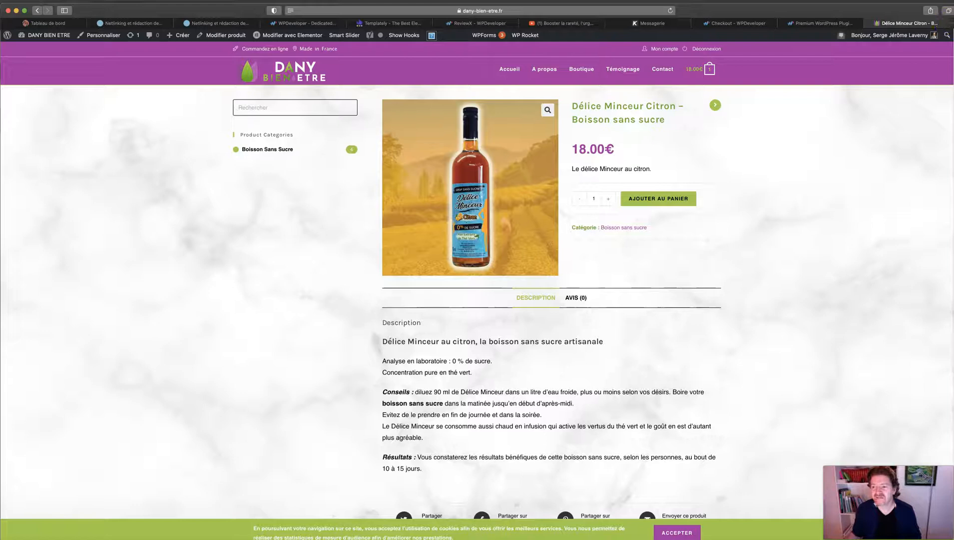
- Open the website marsandstorm.com in a new browser tab
left_click(951, 24)
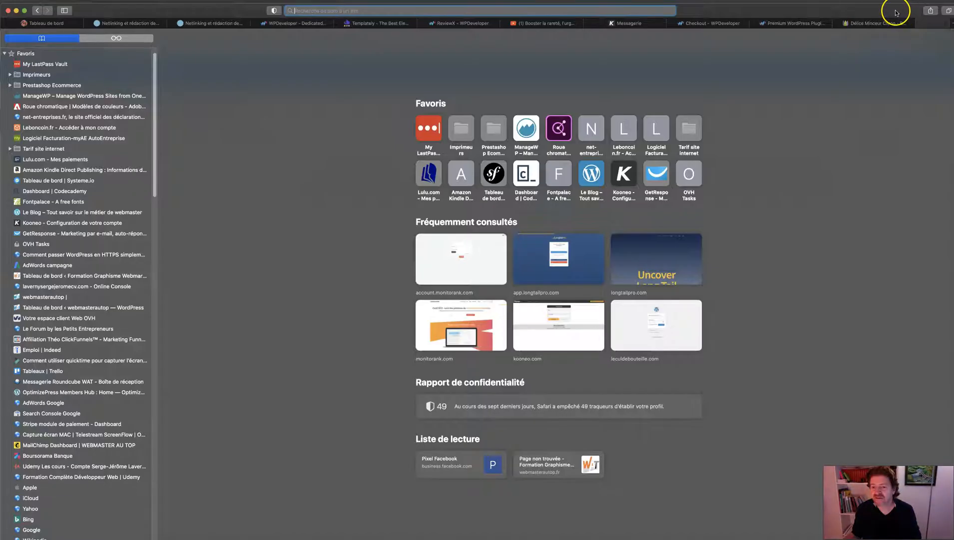
type("marss")
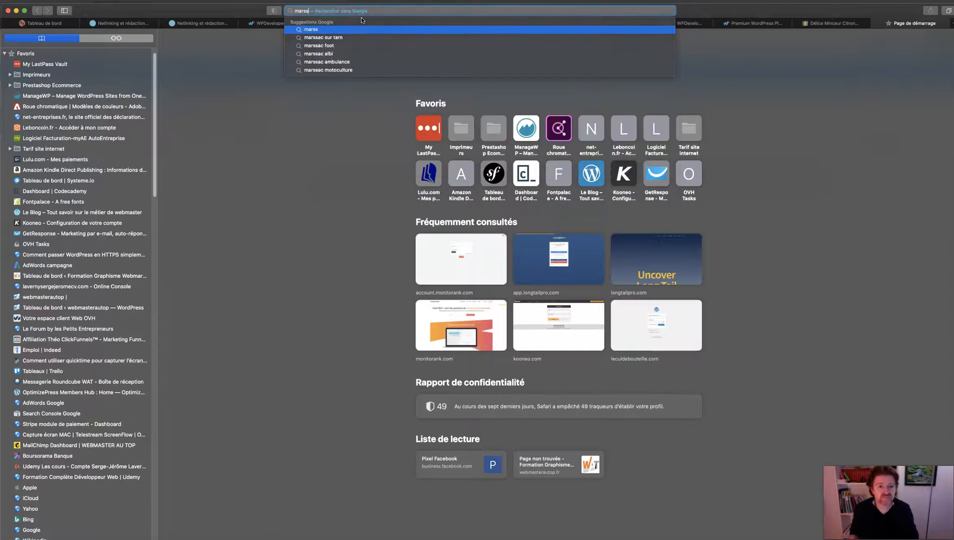
key("BackSpace")
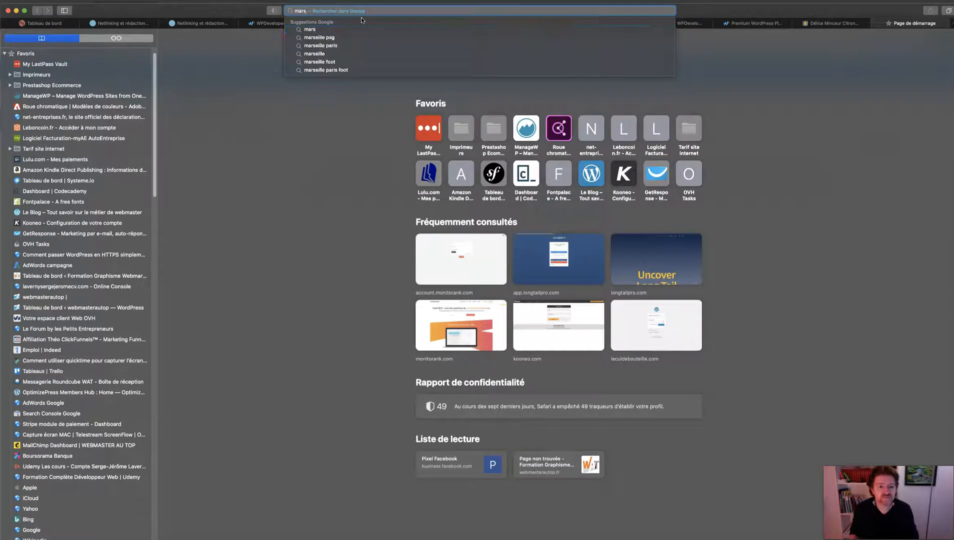
type("andstorm.com")
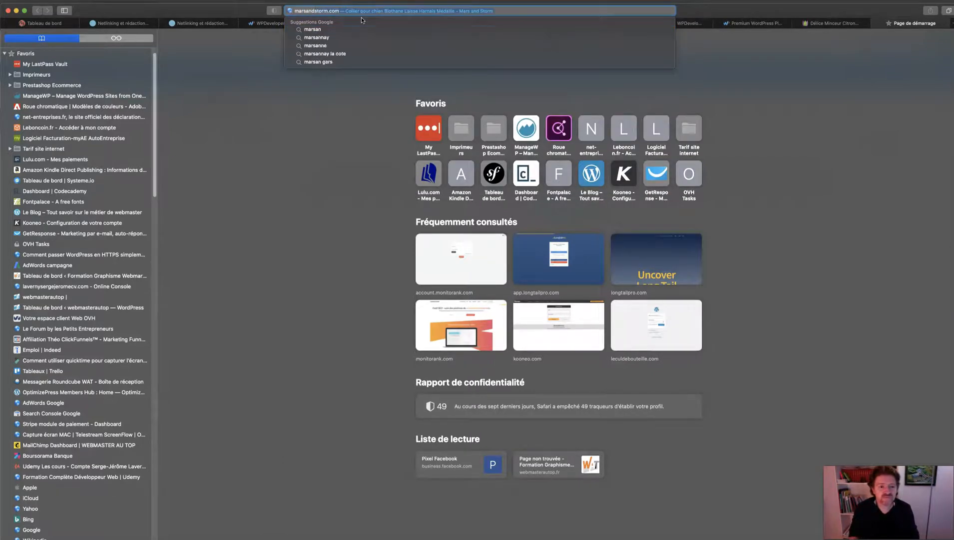
key("Return")
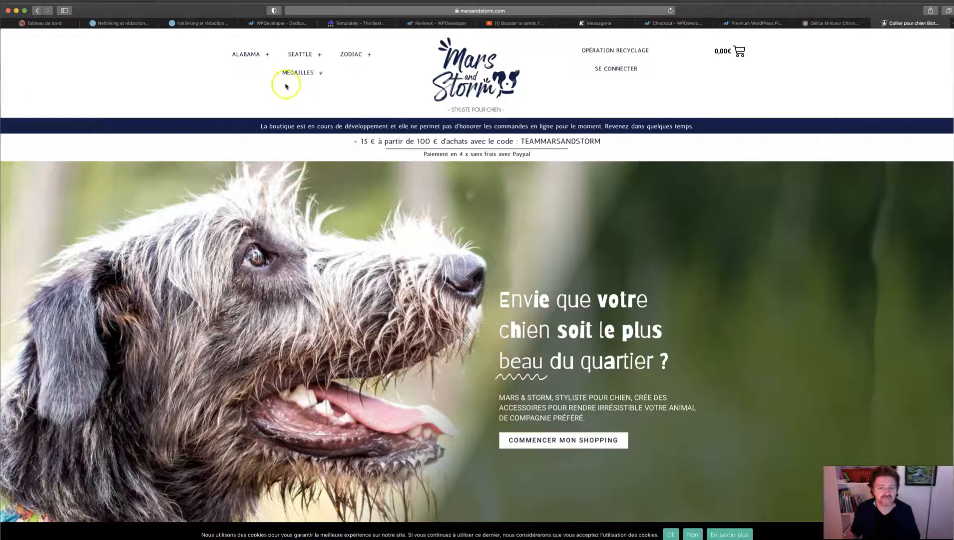
- Open the Seattle dog collar collection and view the Blue Lagoon biothane collar's product page
left_click(293, 61)
left_click(301, 75)
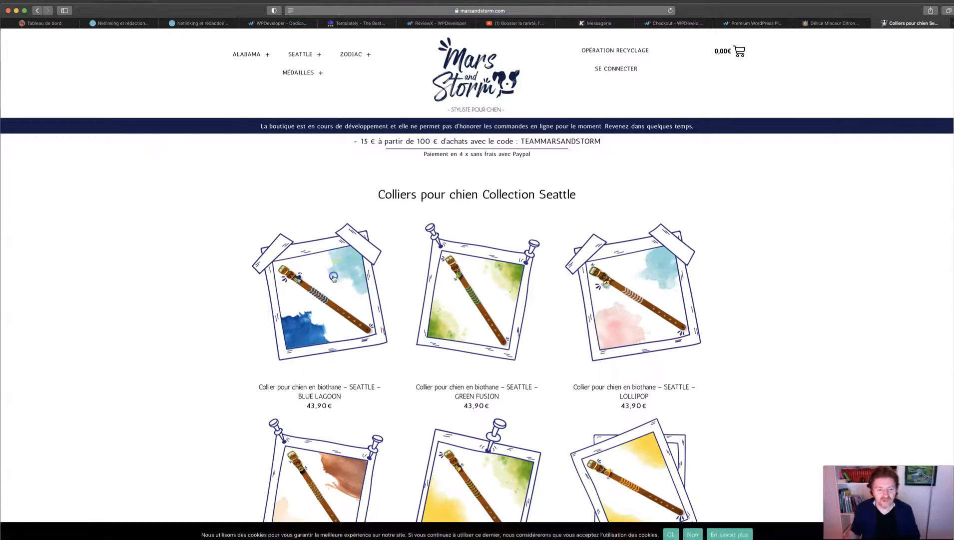
left_click(195, 226)
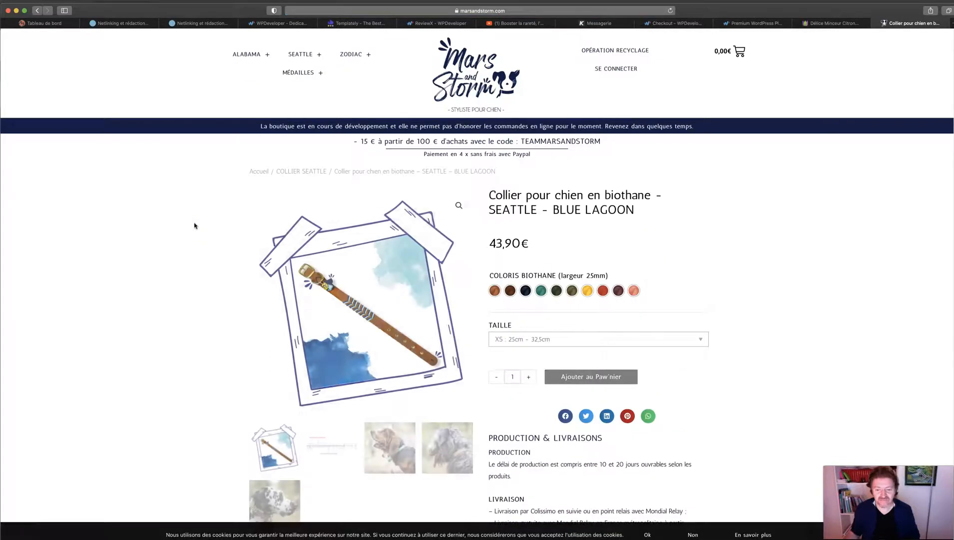
- Choose the Olive colour and the size L : 40cm - 47,5cm for the Blue Lagoon collar
left_click(595, 376)
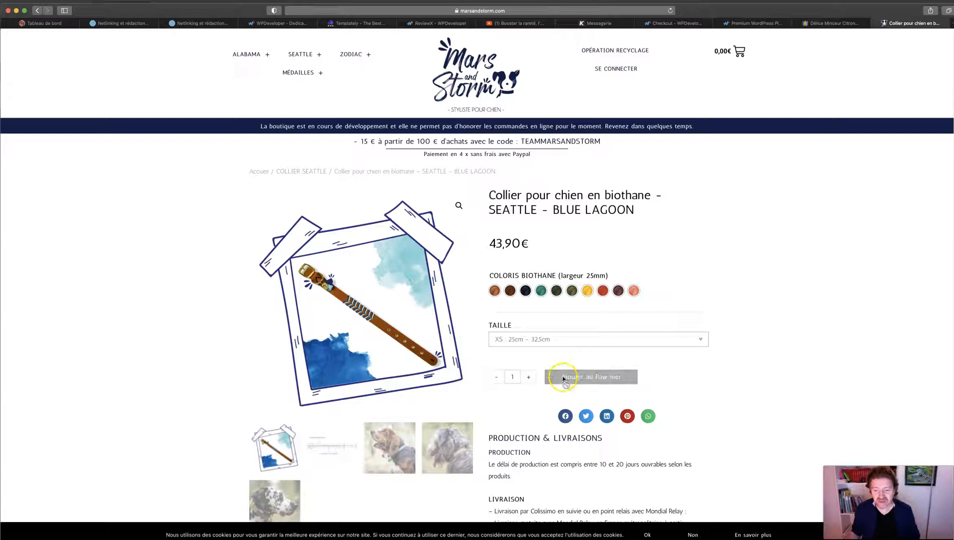
left_click(556, 291)
left_click(540, 340)
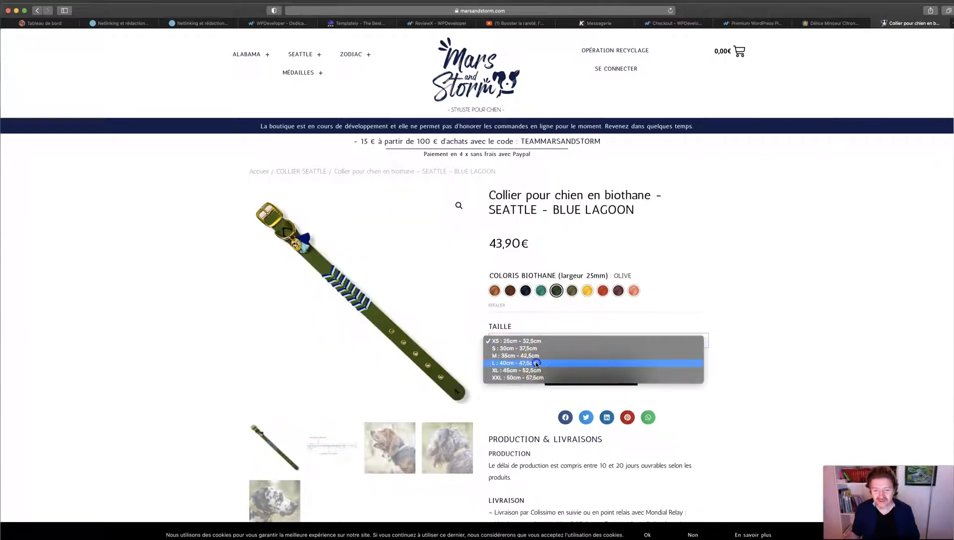
left_click(537, 363)
scroll(717, 303, "down", 2)
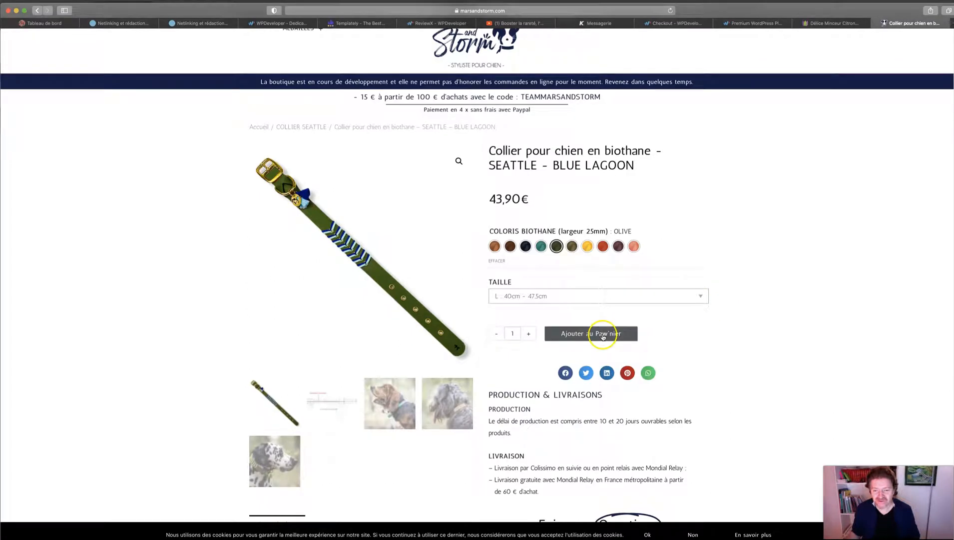
- Add the configured collar to the cart and check the cart's contents
left_click(603, 335)
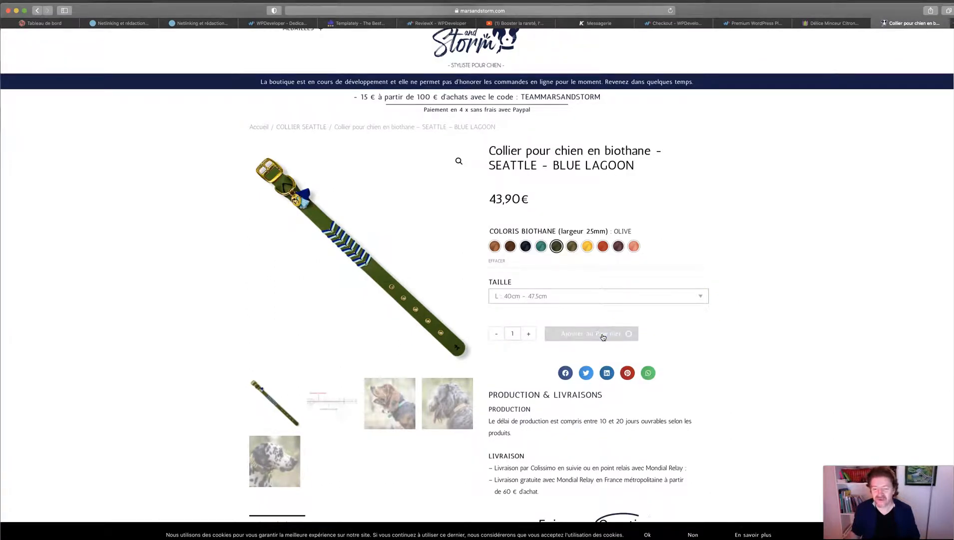
scroll(479, 266, "down", 5)
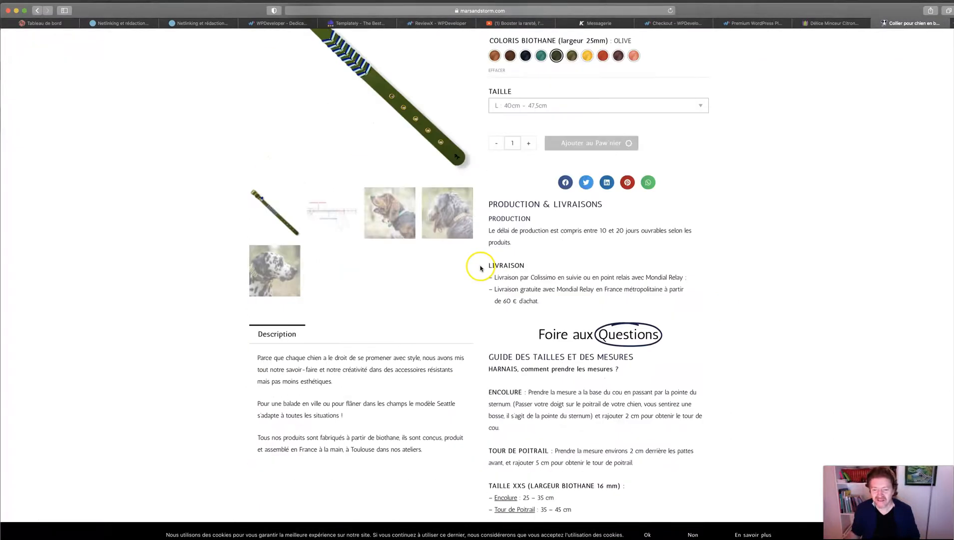
scroll(341, 295, "up", 1)
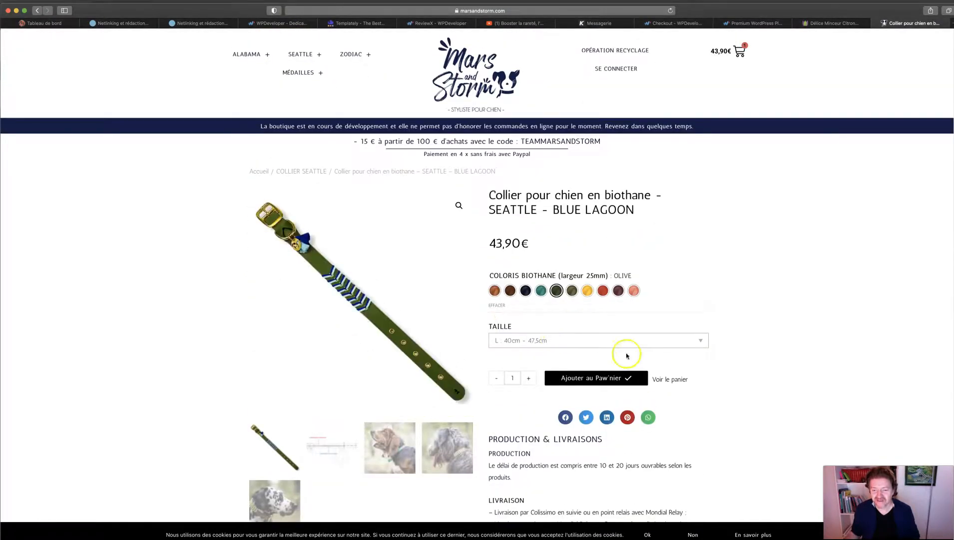
left_click(741, 51)
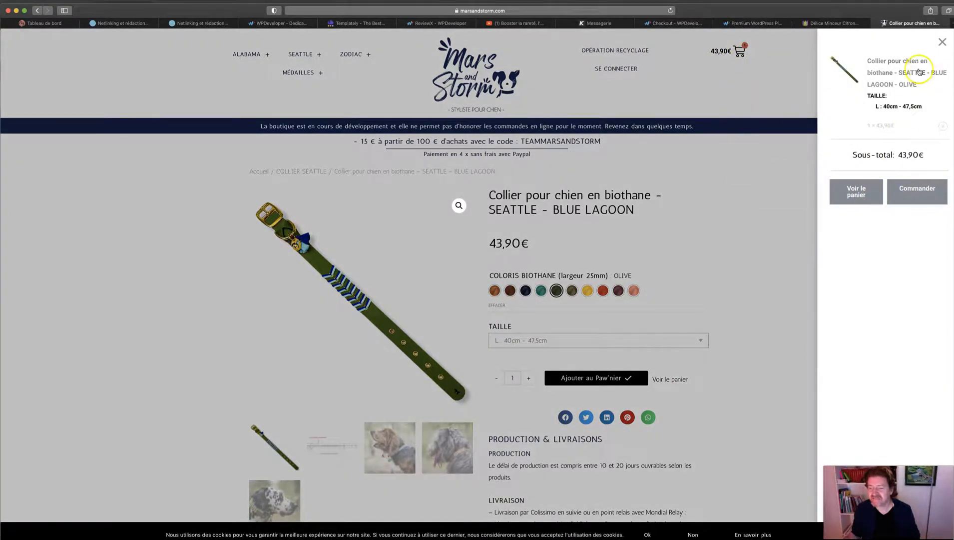
left_click(943, 43)
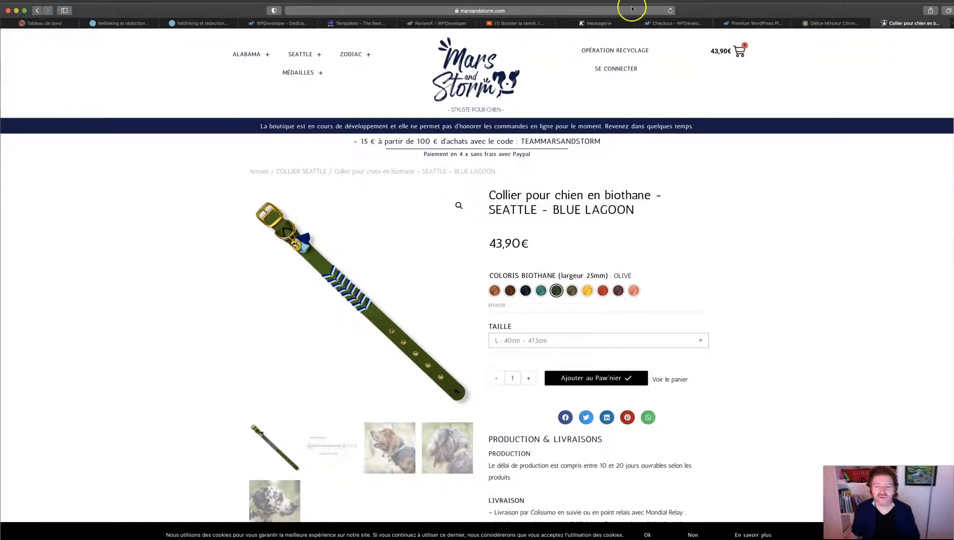
- Return to the Dany Bien Etre product page and open that site's WordPress dashboard
left_click(828, 23)
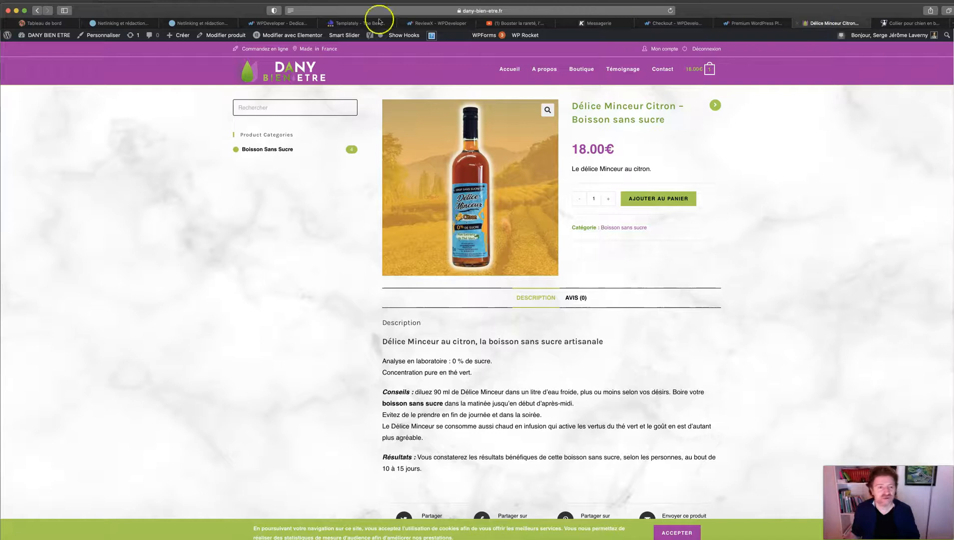
mouse_move(60, 36)
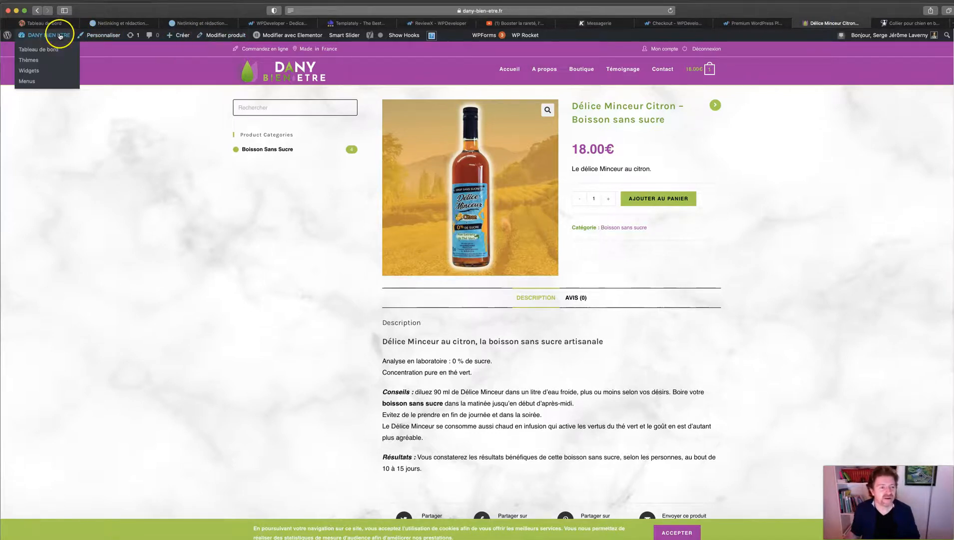
left_click(36, 53)
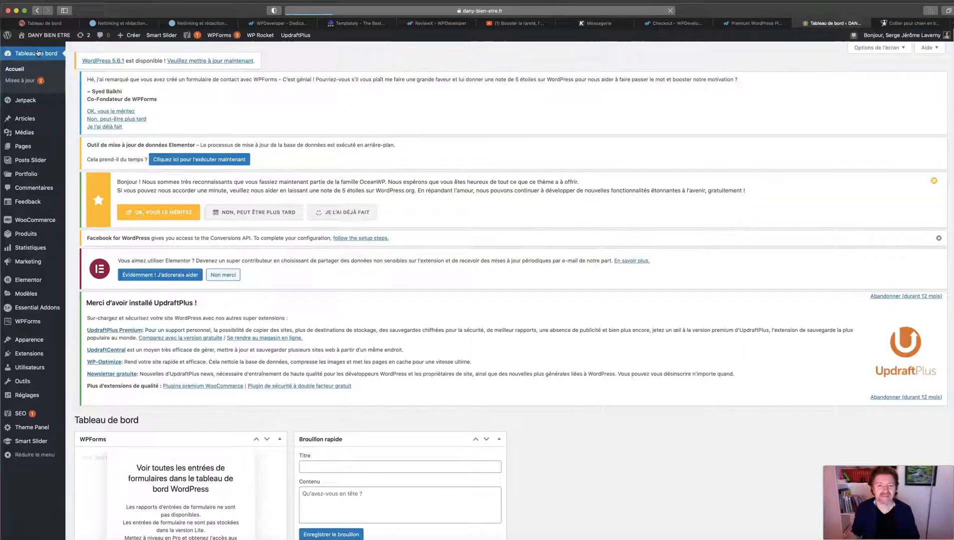
scroll(385, 127, "down", 2)
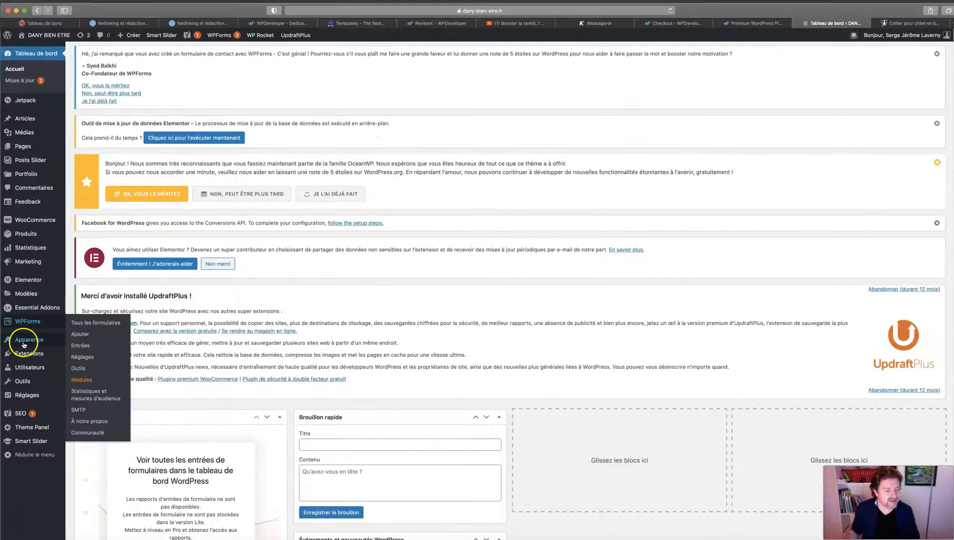
- Go to the page for adding new extensions and search for "booster"
scroll(22, 350, "up", 2)
mouse_move(22, 352)
left_click(82, 367)
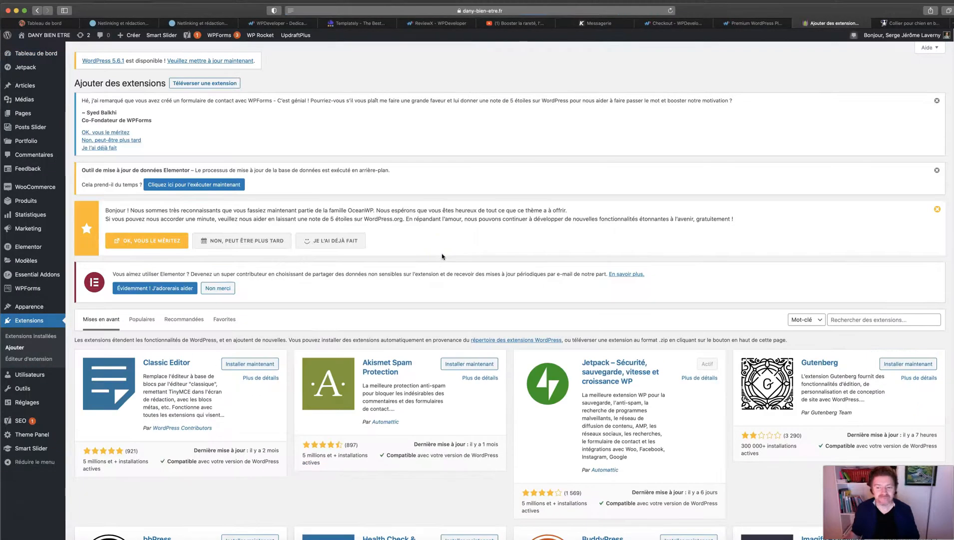
left_click(857, 320)
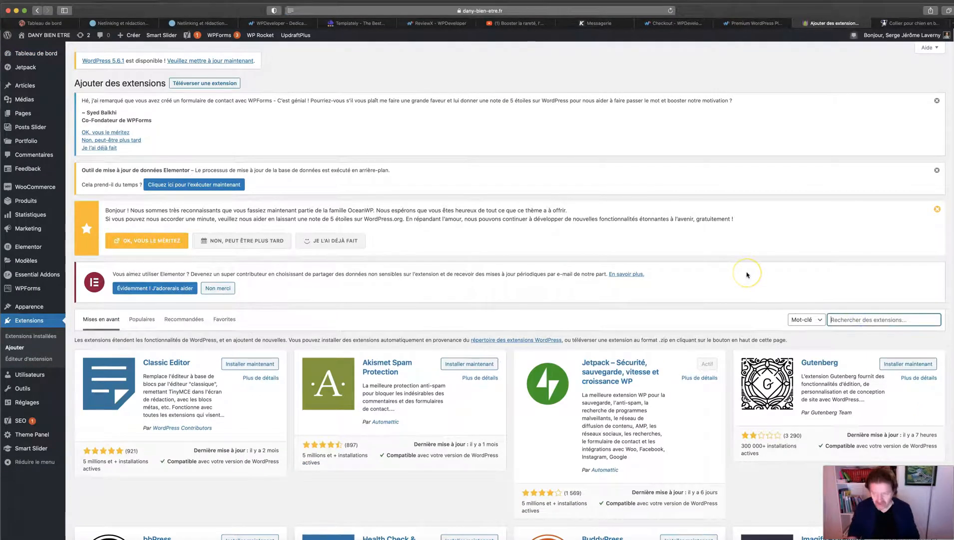
type("booster")
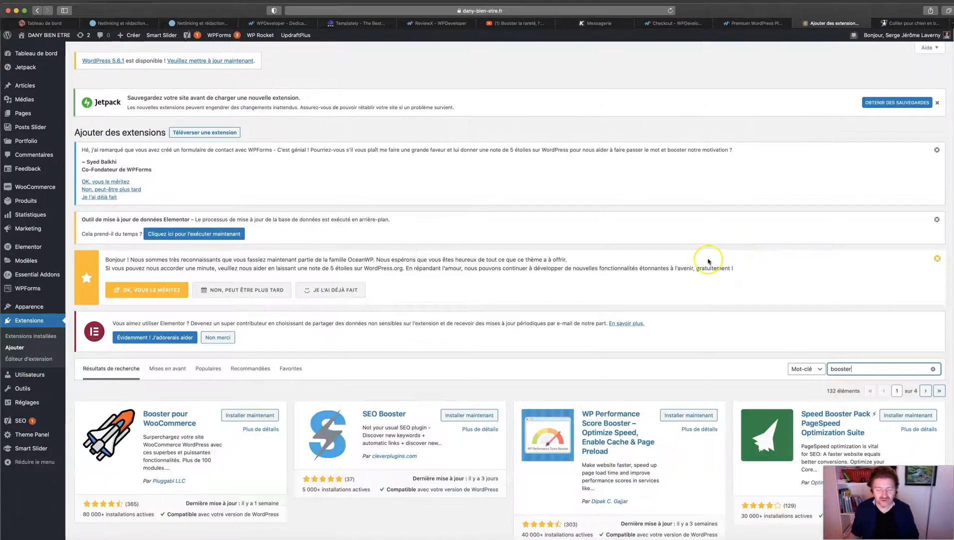
scroll(704, 262, "down", 2)
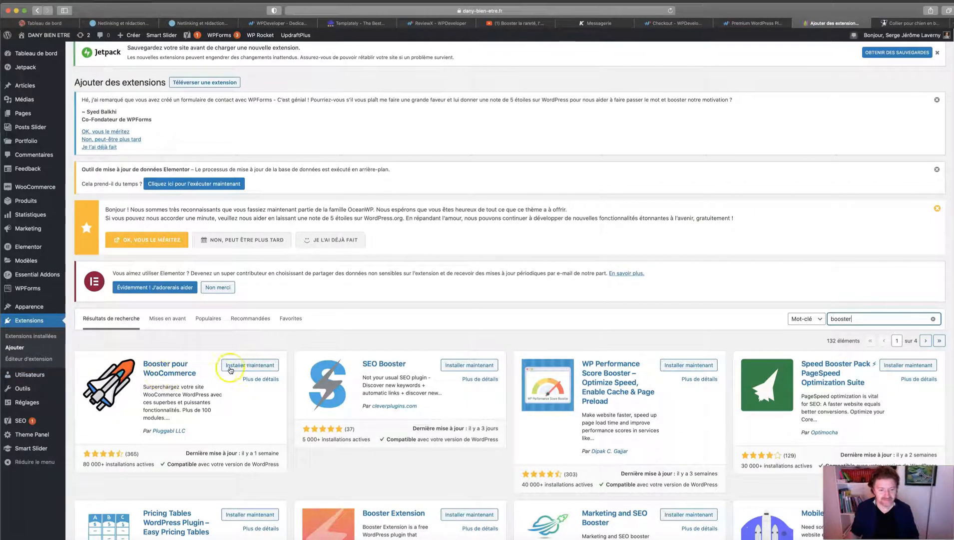
left_click_drag(83, 464, 105, 463)
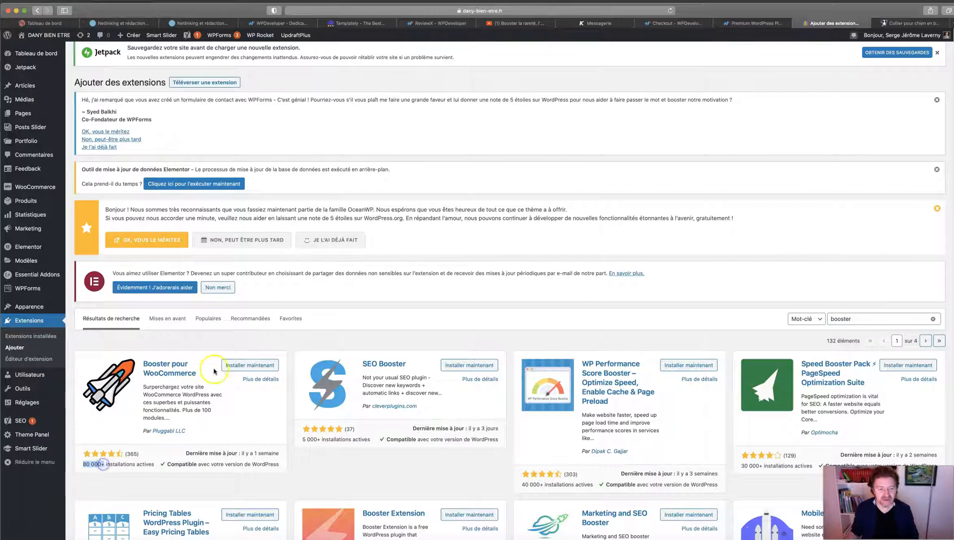
- Install and activate the Booster pour WooCommerce extension
left_click(240, 368)
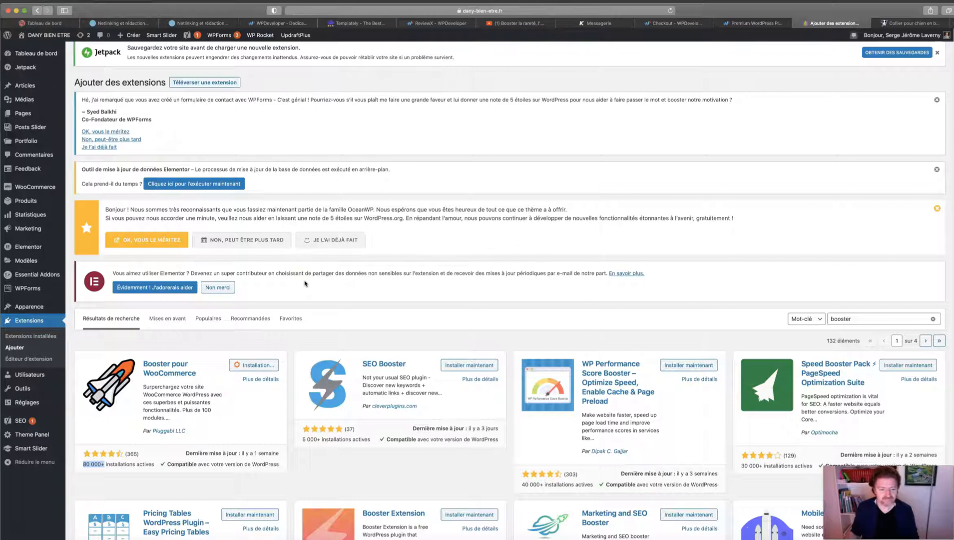
left_click(291, 301)
left_click(264, 366)
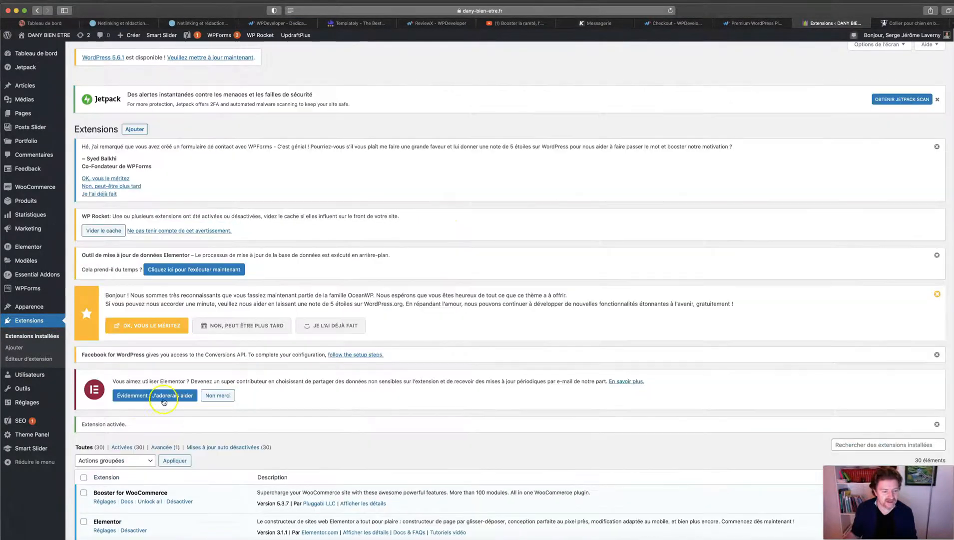
- Open the settings of Booster for WooCommerce and display the modules in its Libellés de bouton & prix category
scroll(160, 392, "down", 5)
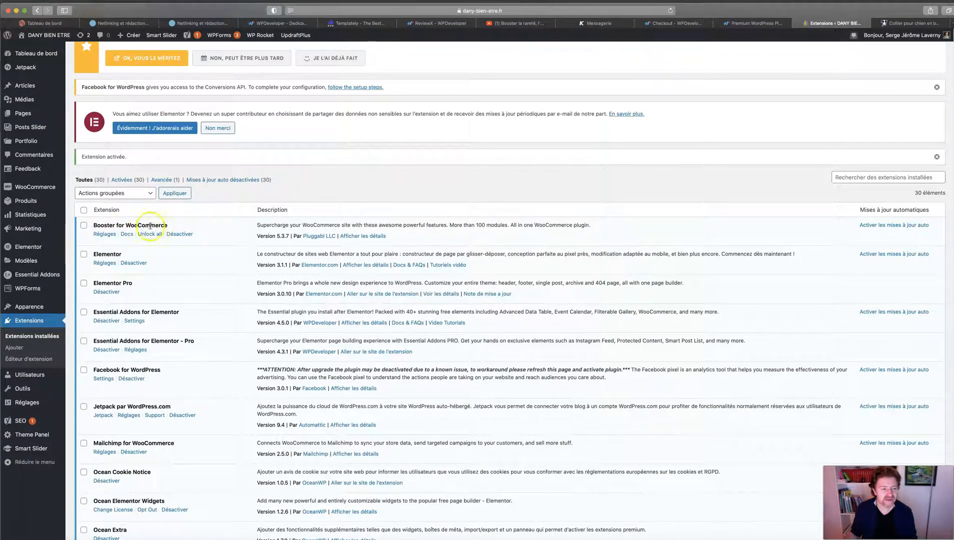
left_click(109, 235)
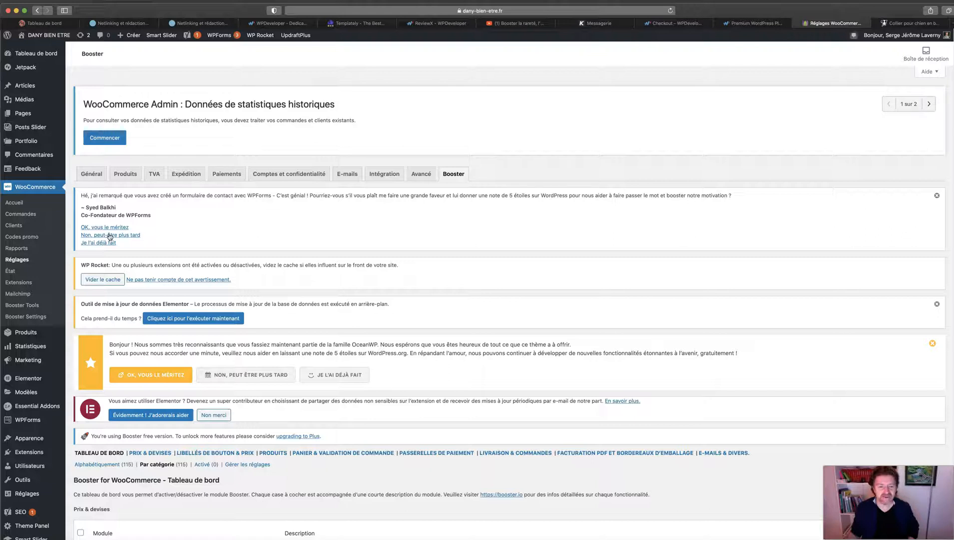
scroll(150, 240, "down", 5)
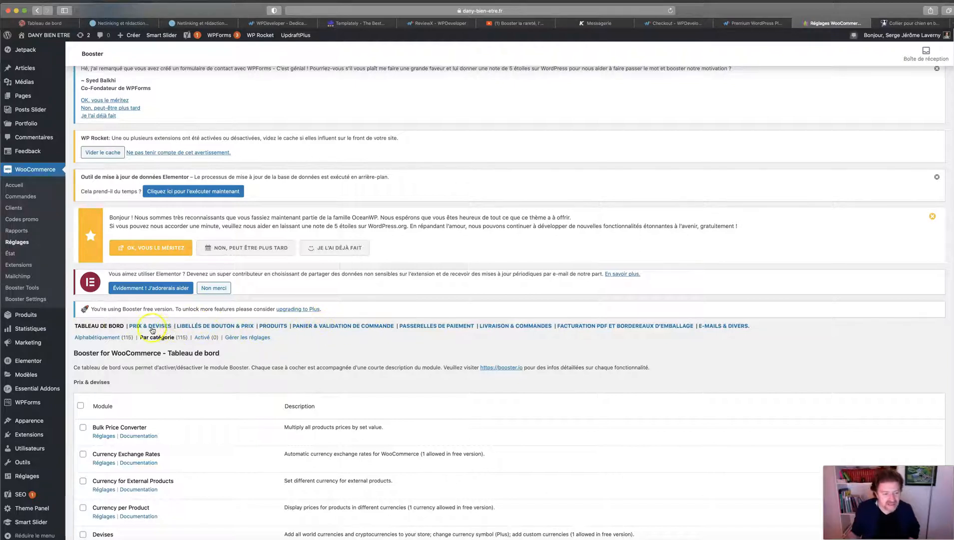
left_click(209, 327)
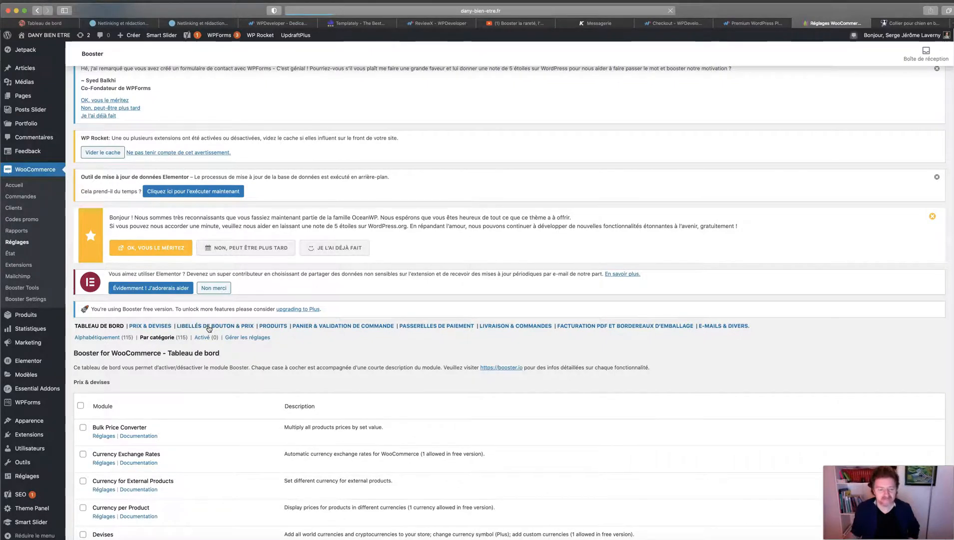
scroll(207, 292, "down", 7)
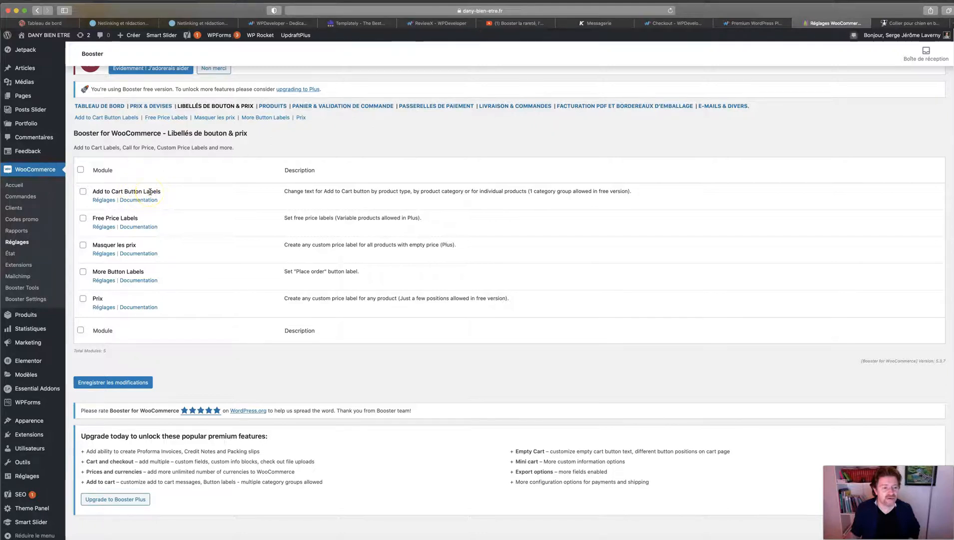
- Open the settings of the Add to Cart Button Labels module and enable the module
left_click(108, 204)
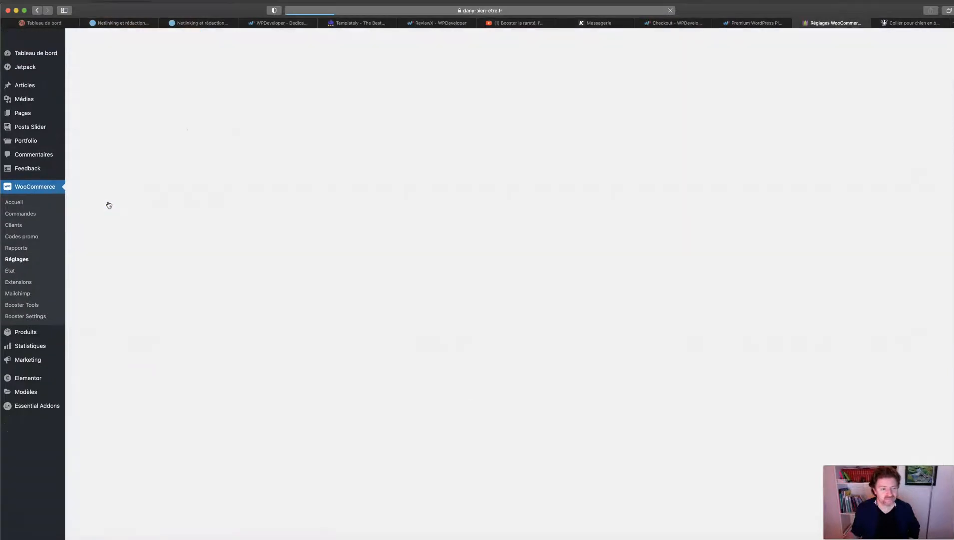
scroll(254, 280, "down", 5)
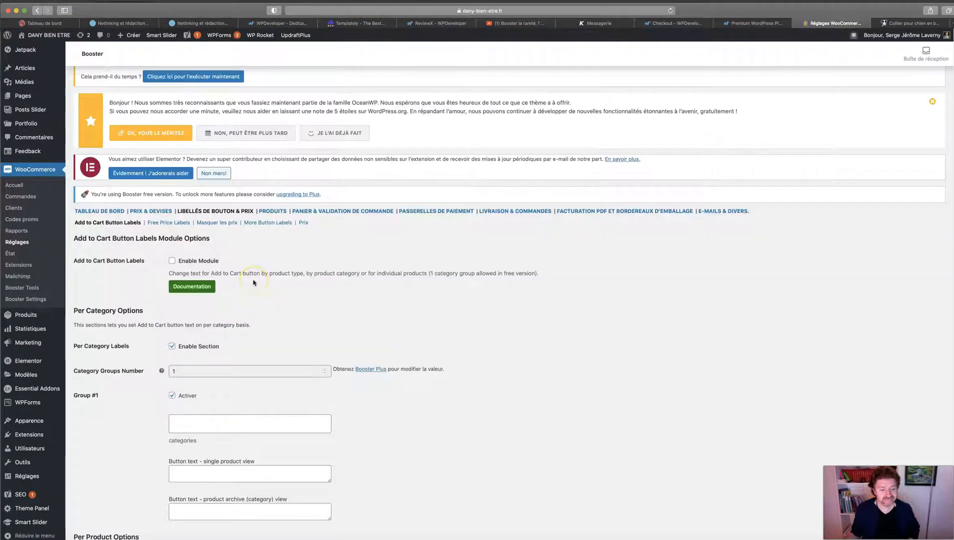
left_click(172, 261)
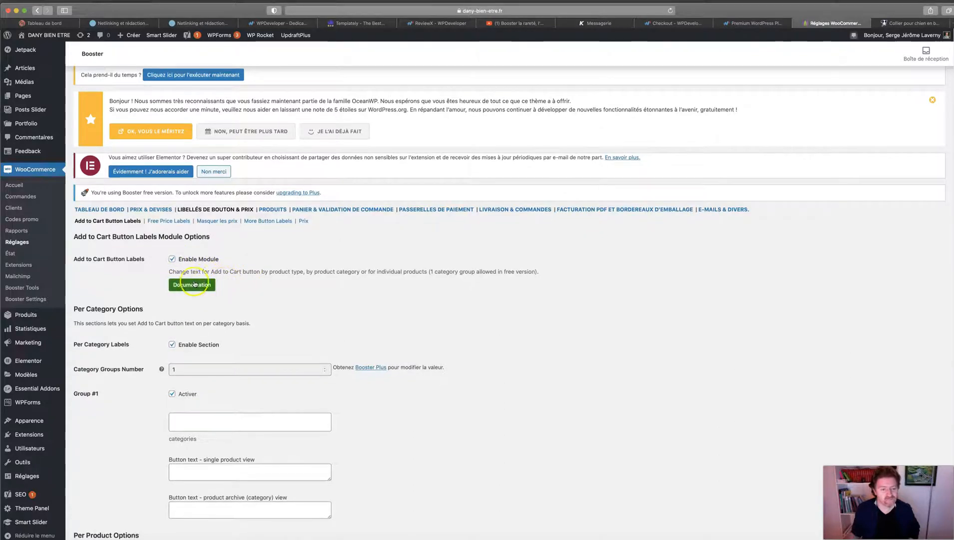
- Look through the per-category, per-product and per-product-type label options, including the texts for Produit simple and Produit variable
scroll(192, 285, "down", 5)
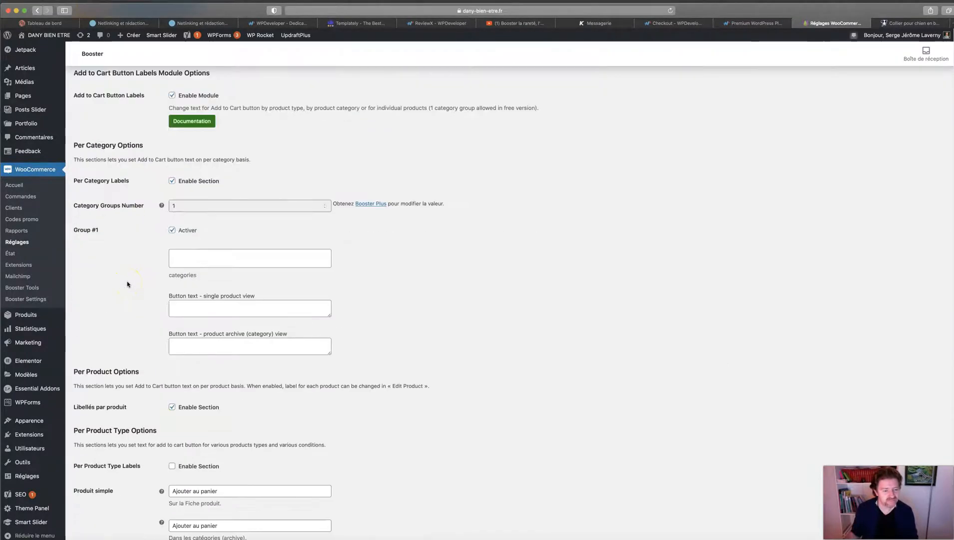
scroll(127, 284, "down", 3)
scroll(127, 281, "down", 1)
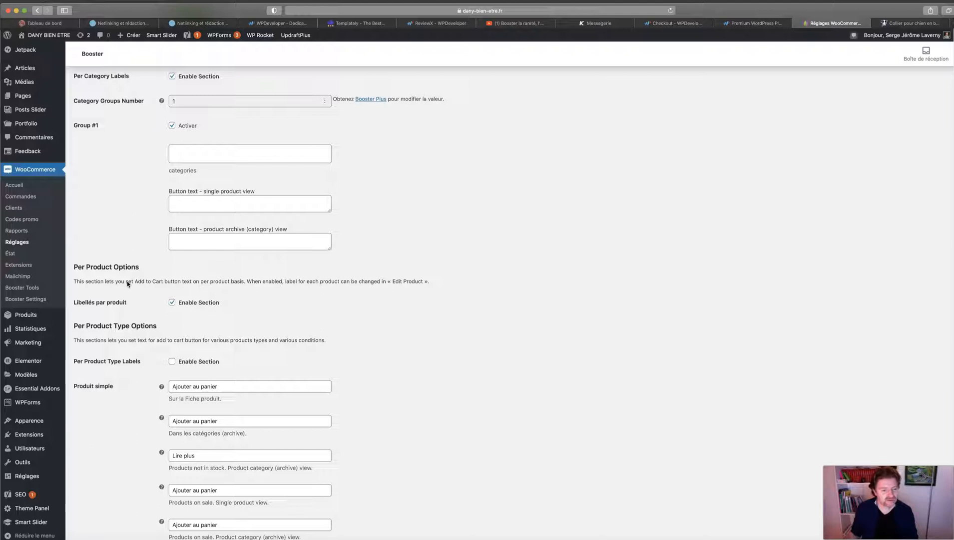
scroll(92, 276, "down", 5)
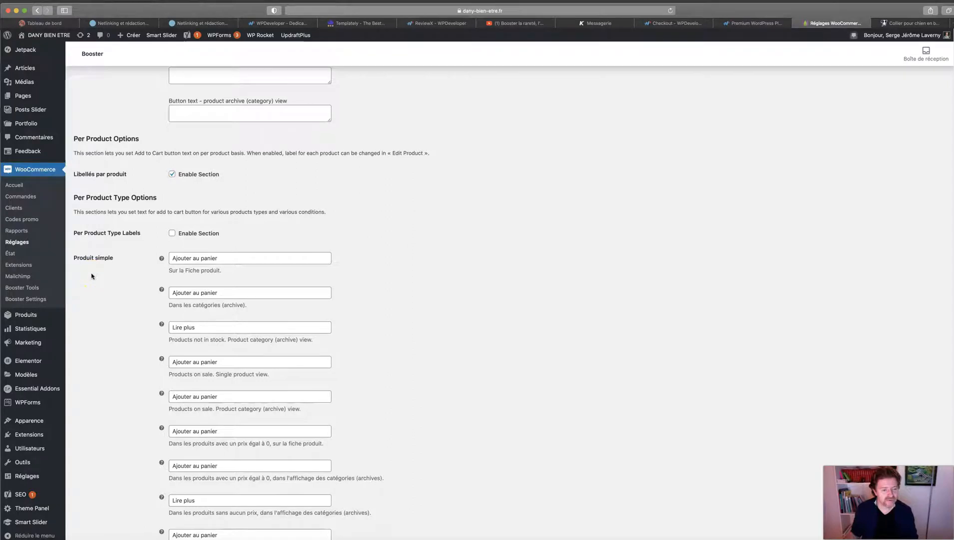
scroll(91, 276, "up", 1)
left_click_drag(115, 261, 74, 259)
key("Tab")
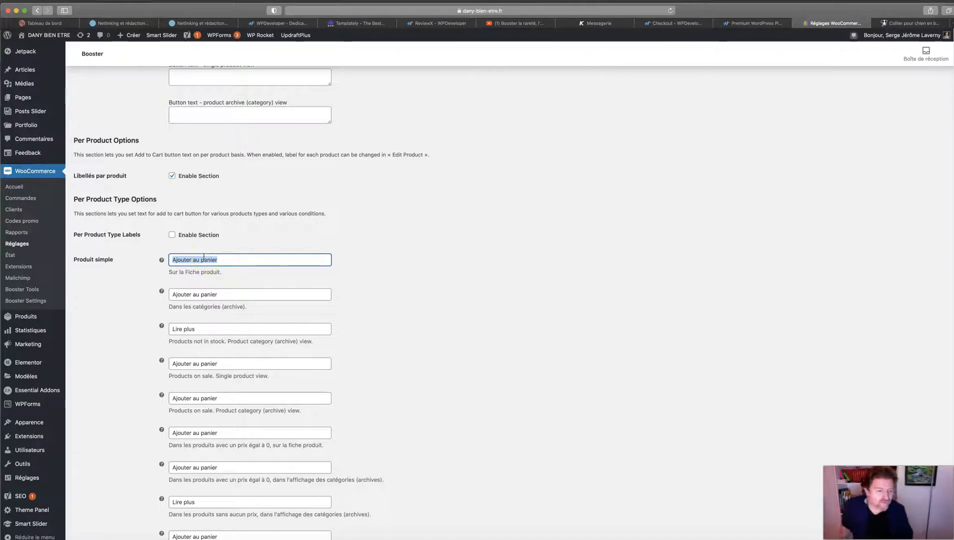
scroll(127, 313, "down", 3)
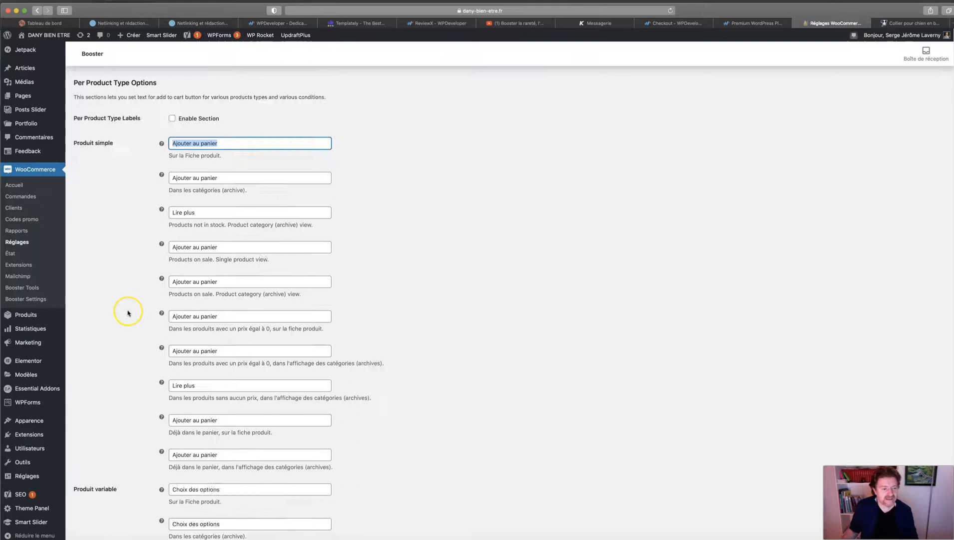
scroll(127, 313, "down", 3)
left_click(214, 325)
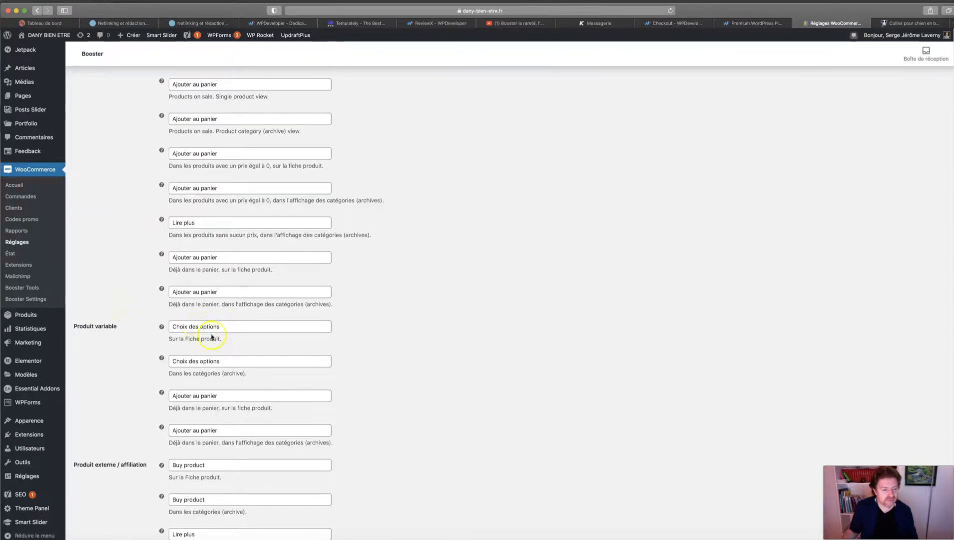
scroll(102, 319, "up", 3)
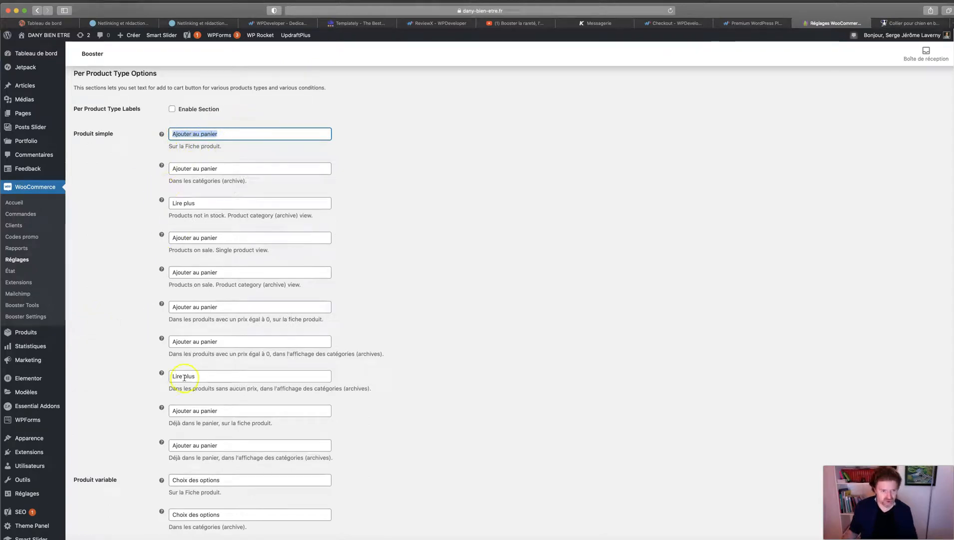
- Change the Produit simple button text for the product page (Sur la Fiche produit) to "Ajouter et buvez"
left_click(206, 132)
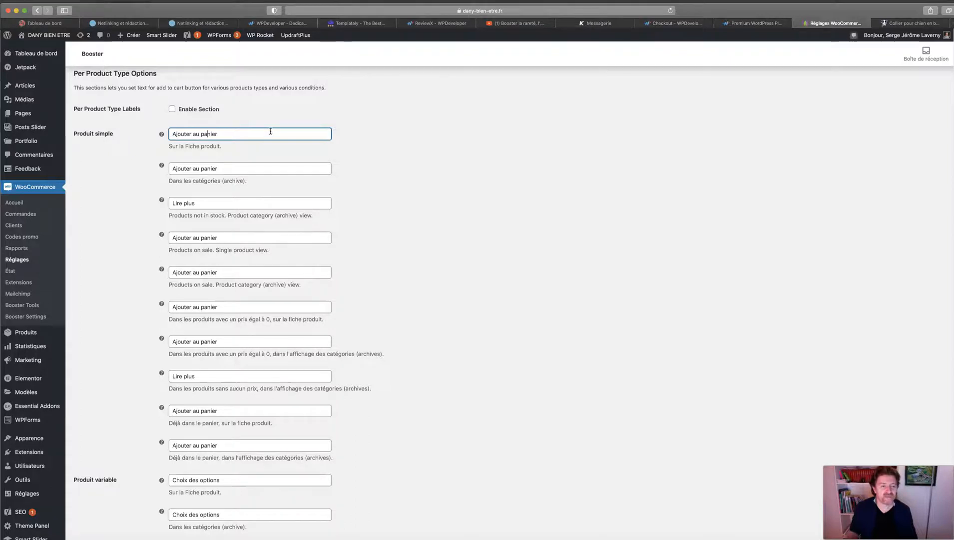
scroll(446, 169, "up", 1)
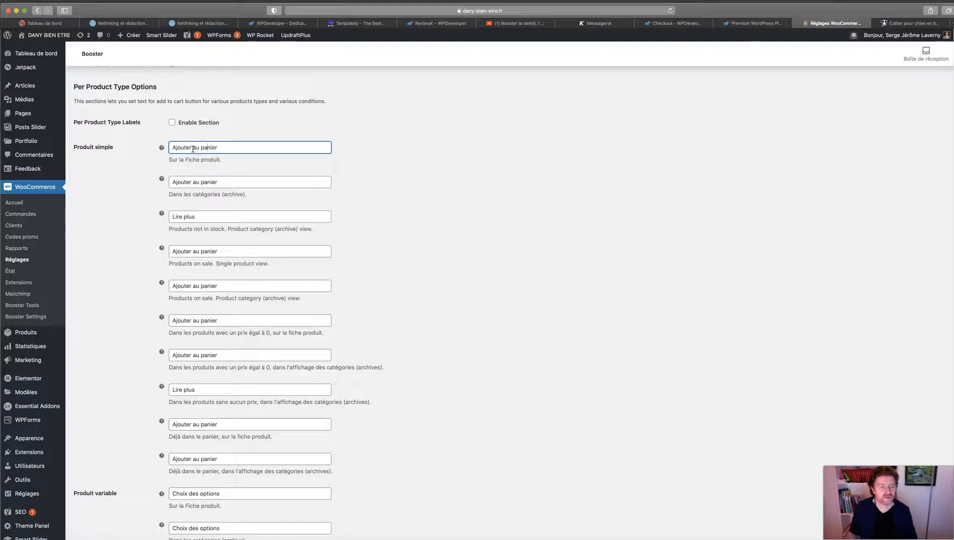
left_click_drag(197, 148, 235, 147)
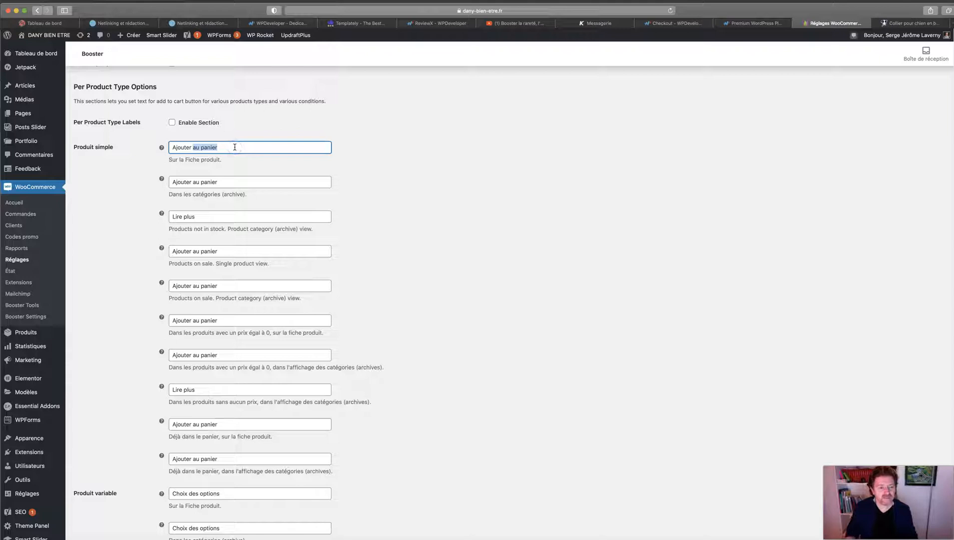
type("et ")
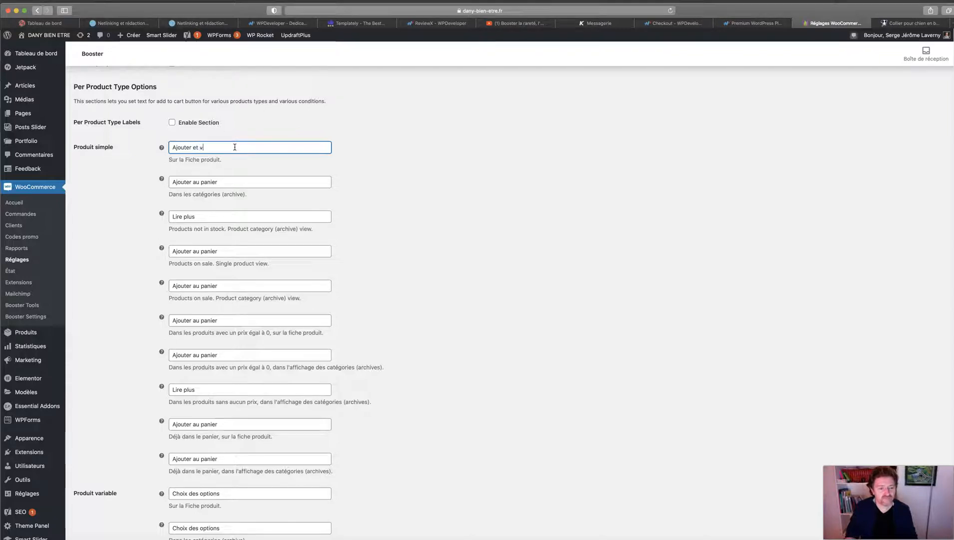
type("buvez")
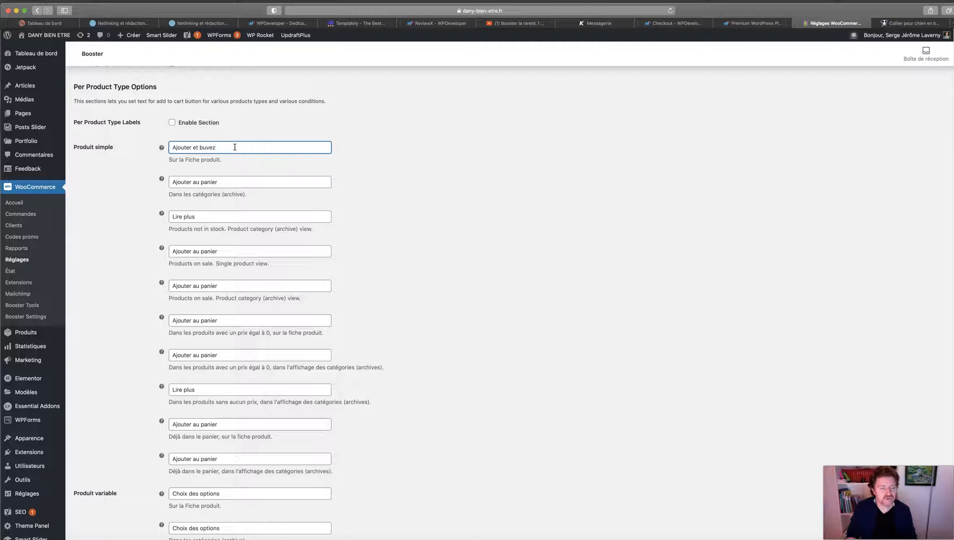
left_click(249, 146)
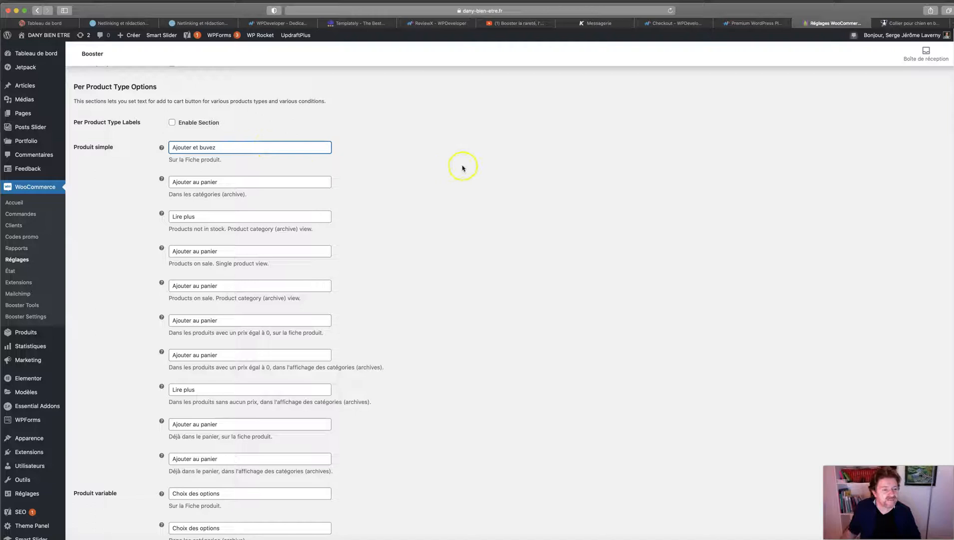
- Save the changes made to the Add to Cart Button Labels module
scroll(462, 168, "up", 1)
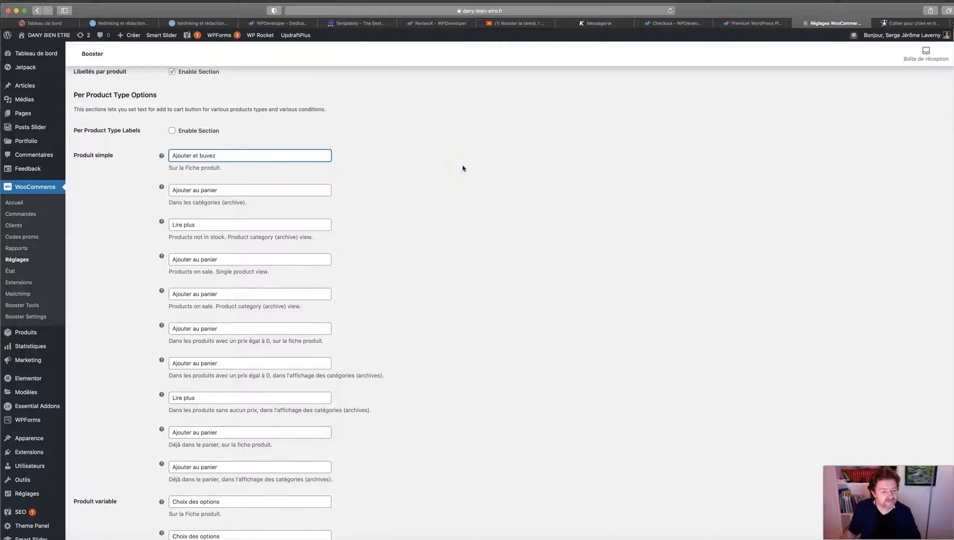
scroll(462, 168, "up", 5)
scroll(463, 167, "down", 3)
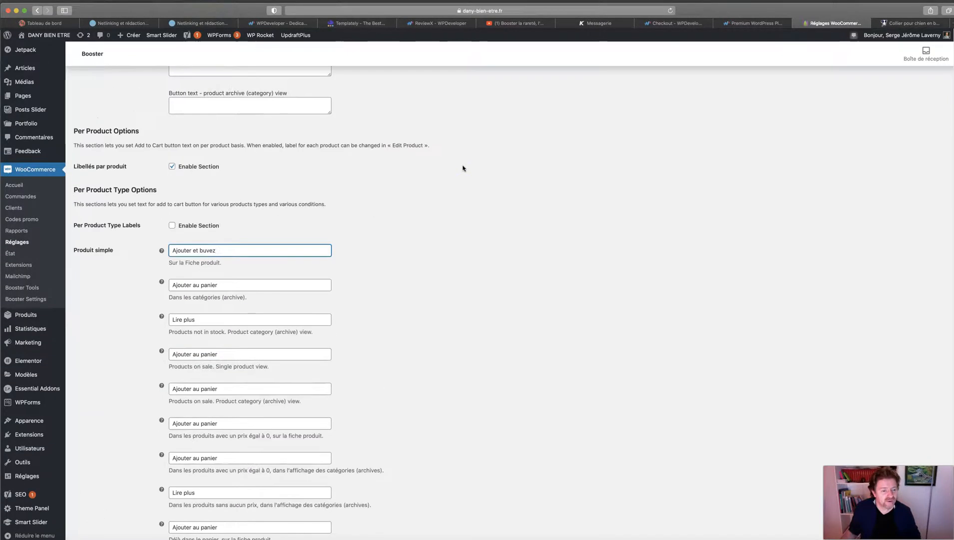
left_click_drag(188, 253, 416, 250)
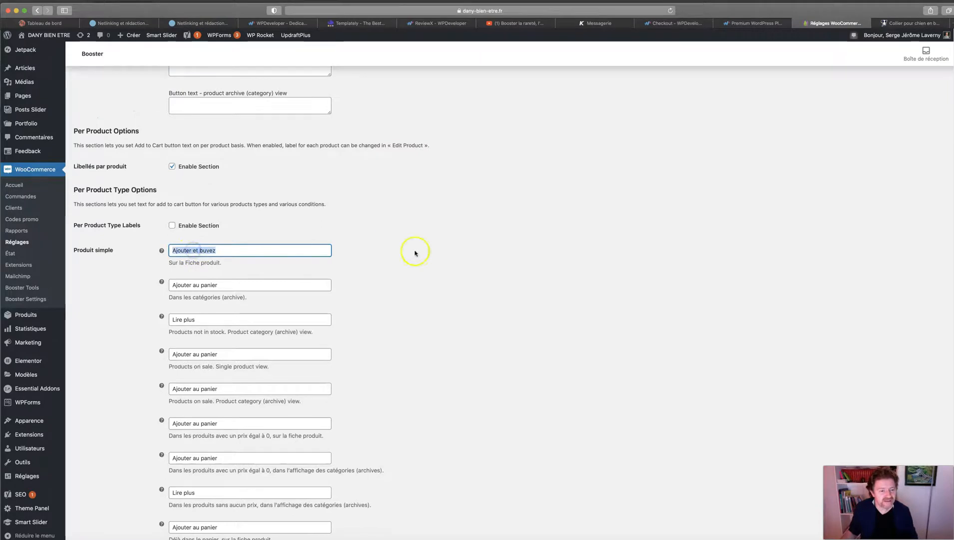
left_click(468, 290)
scroll(468, 291, "down", 7)
scroll(468, 290, "down", 7)
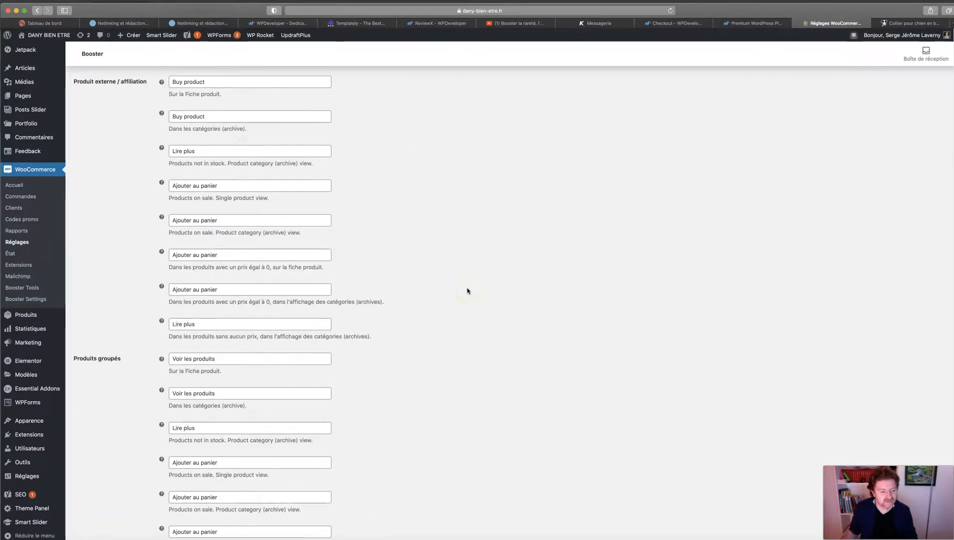
scroll(468, 290, "down", 12)
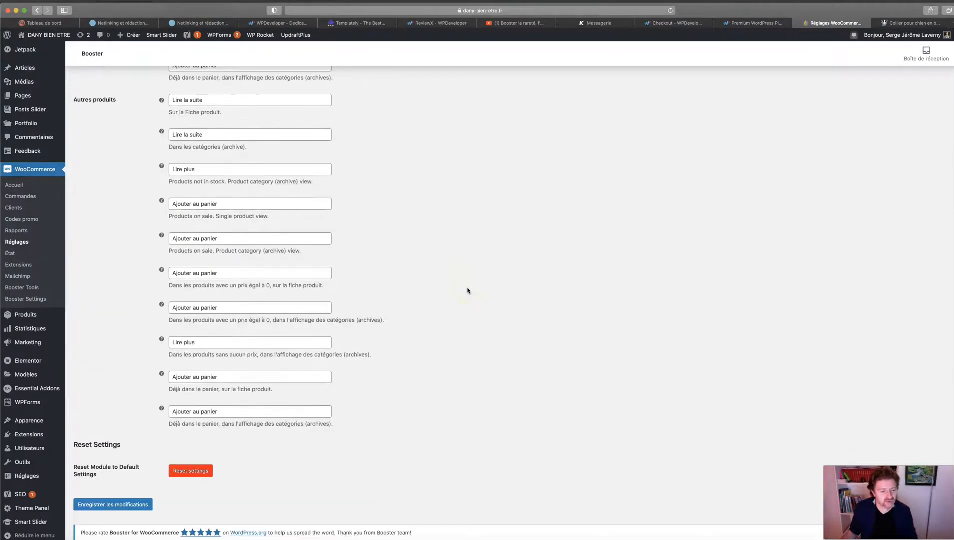
left_click(114, 505)
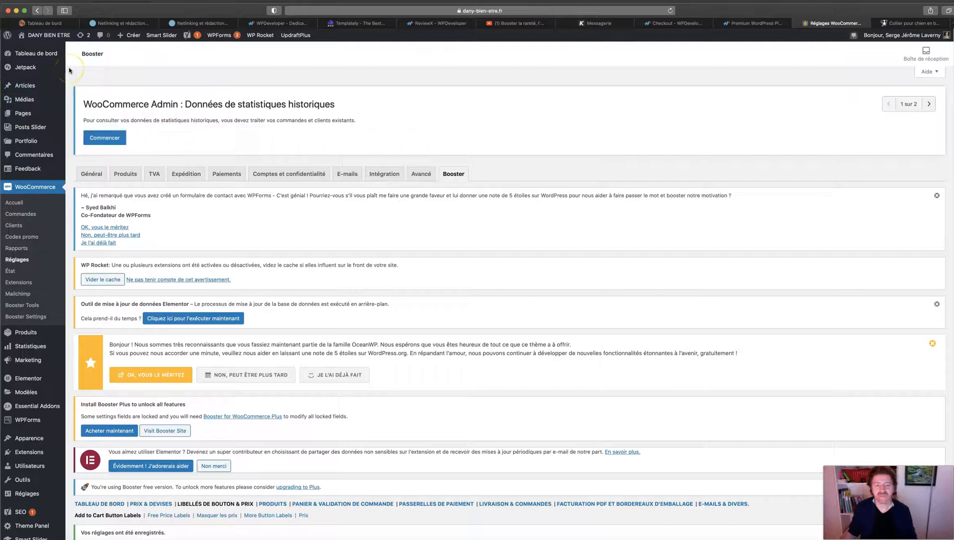
- Open the shop in a separate tab and check the add-to-cart button on the Délice Minceur Pêche product page
right_click(39, 50)
left_click(39, 51)
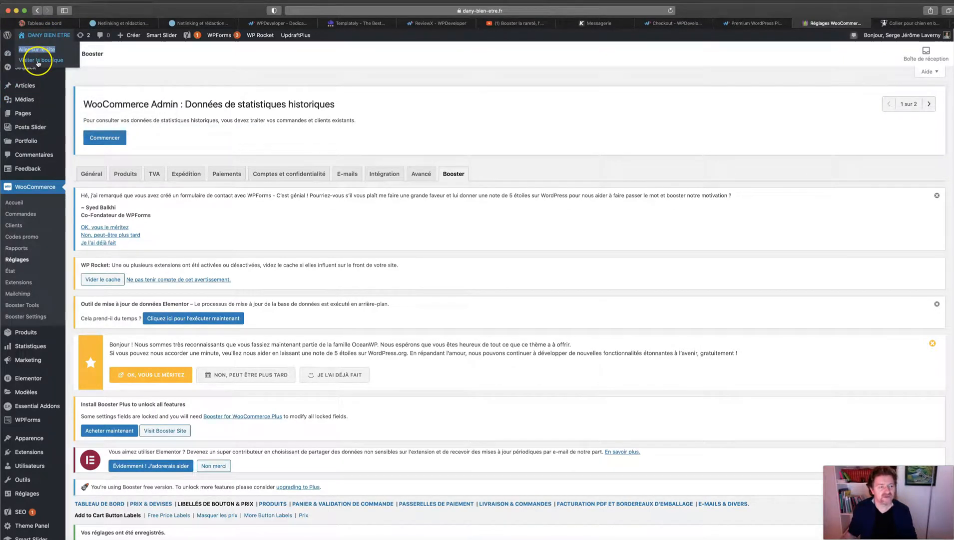
right_click(39, 60)
left_click(69, 64)
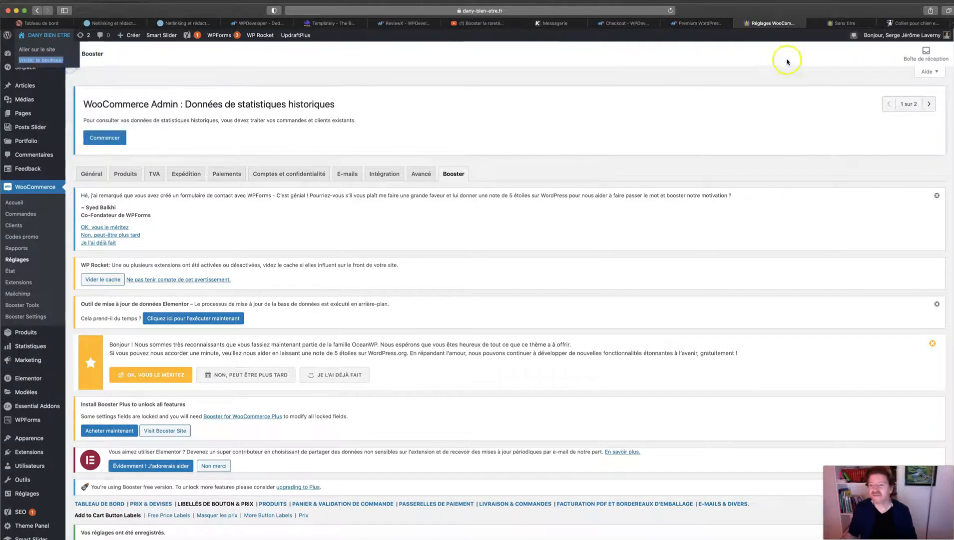
left_click(830, 24)
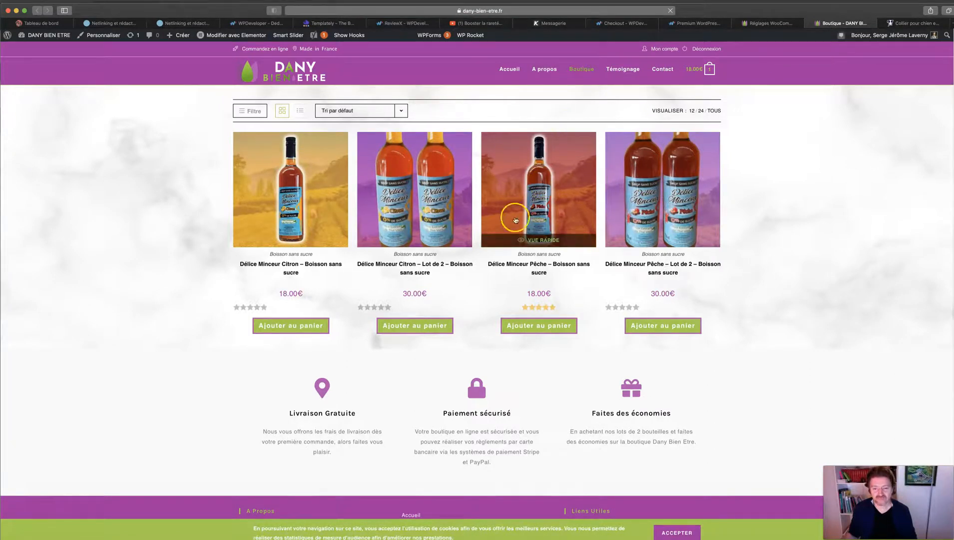
left_click(565, 322)
left_click(533, 187)
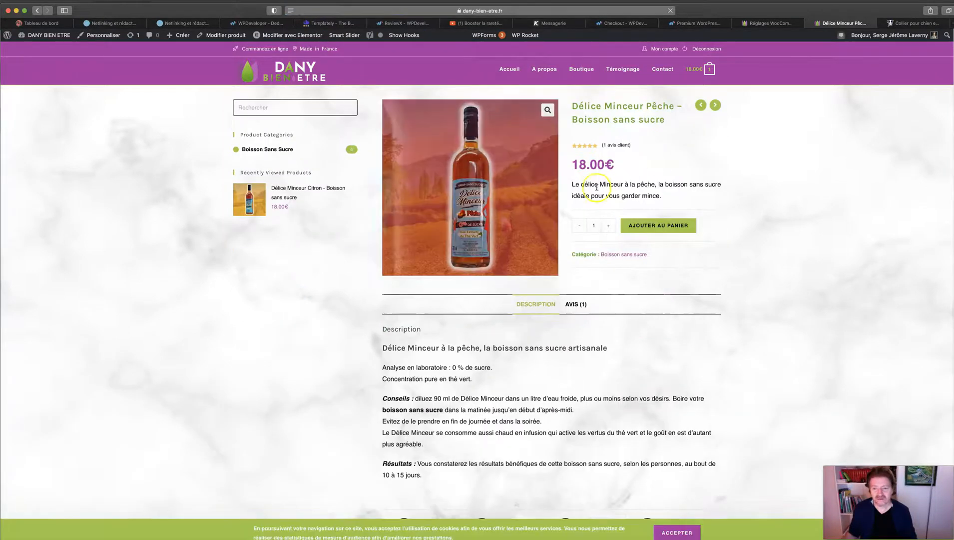
left_click(670, 224)
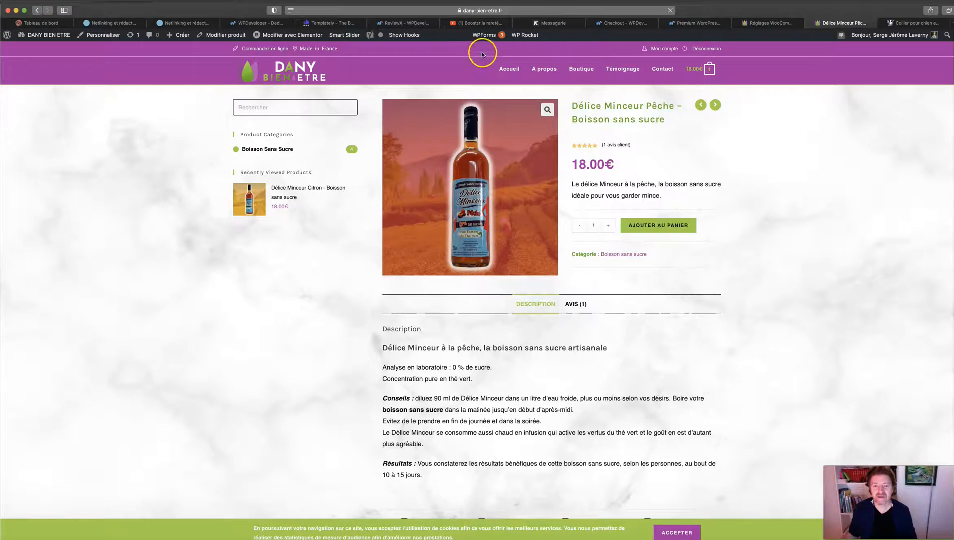
- Clear the WP Rocket cache and check the product's add-to-cart button again
mouse_move(523, 34)
left_click(532, 60)
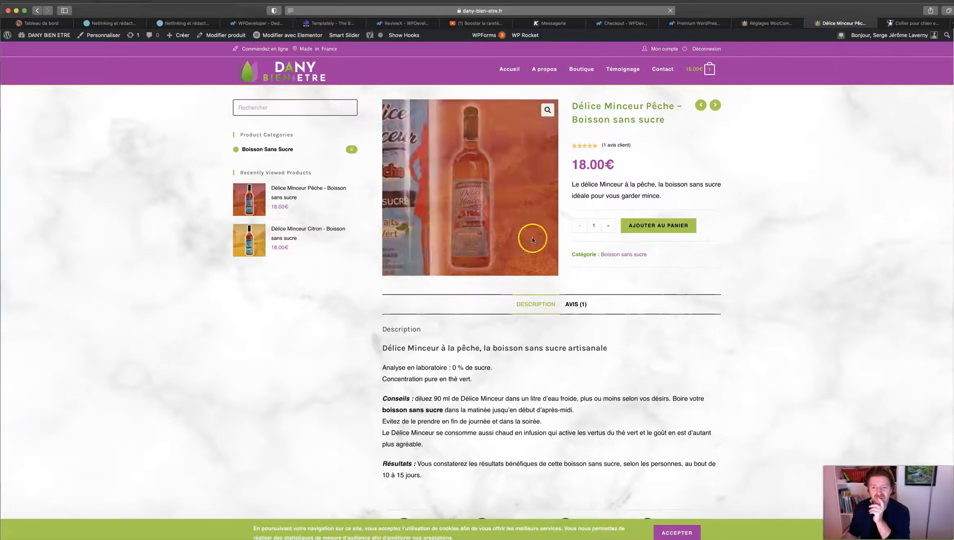
left_click(667, 226)
- Return to the Booster settings and enable the Per Product Type Labels section
left_click(760, 22)
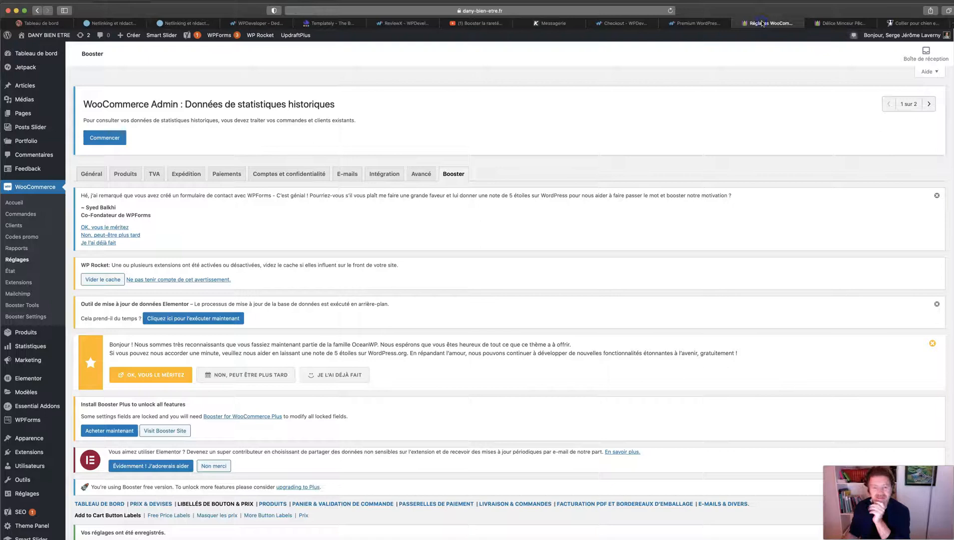
scroll(547, 182, "down", 10)
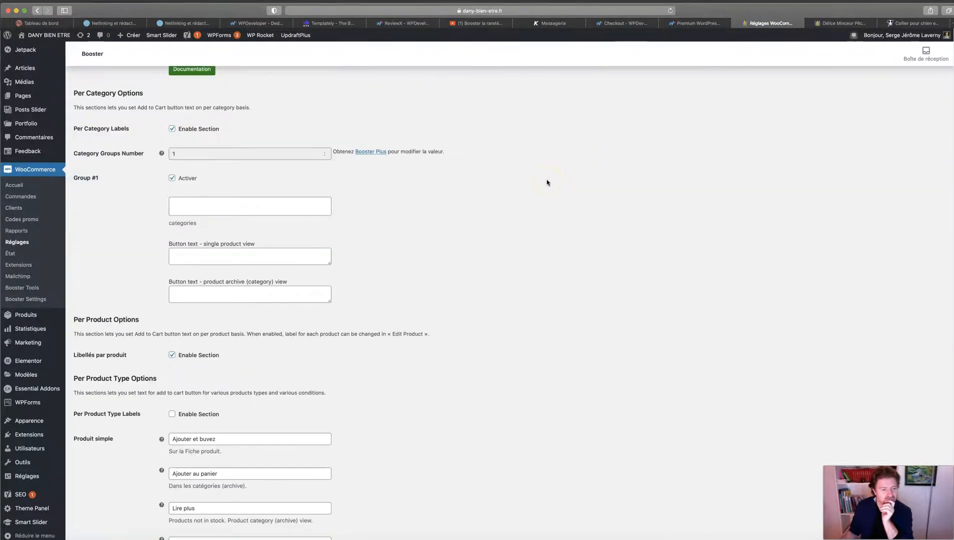
scroll(547, 181, "down", 2)
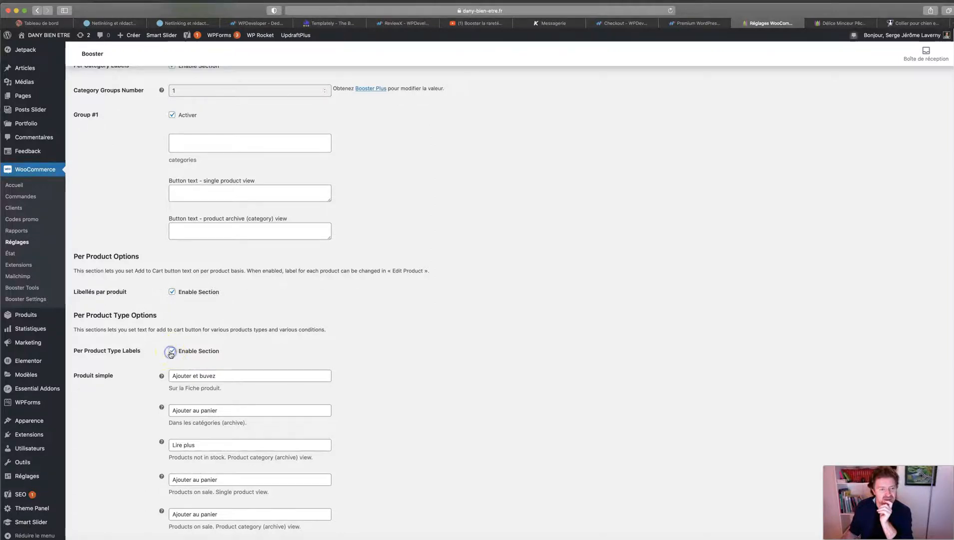
- Copy "Ajouter et buvez" from Produit simple into Group #1's button texts for the single product view and the product archive view
scroll(125, 248, "up", 2)
left_click(191, 451)
triple_click(191, 452)
key("cmd+c")
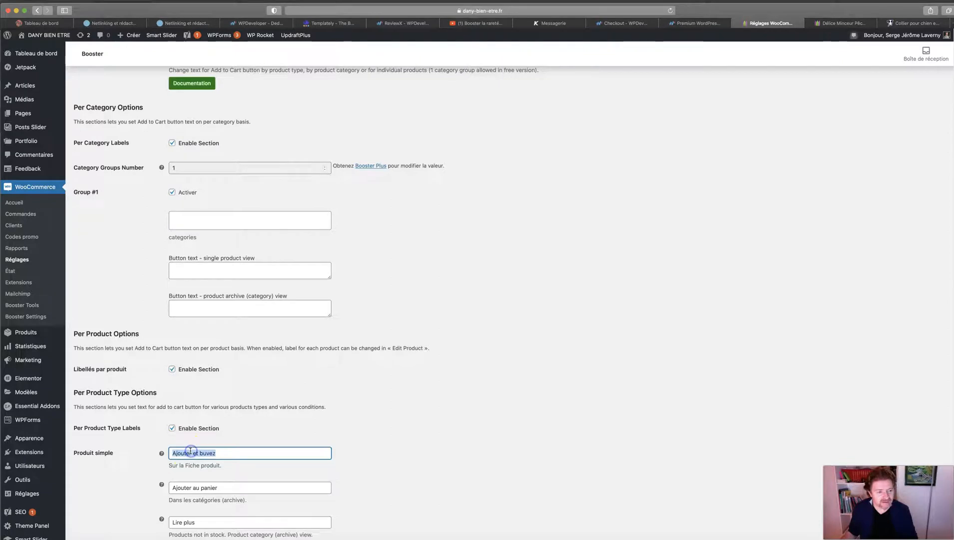
left_click(200, 266)
key("cmd+v")
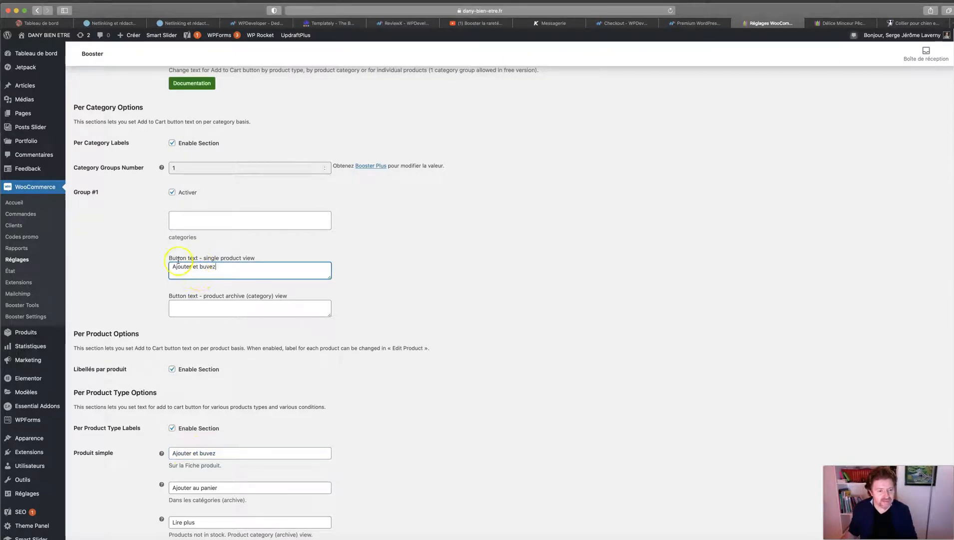
left_click(187, 307)
key("cmd+v")
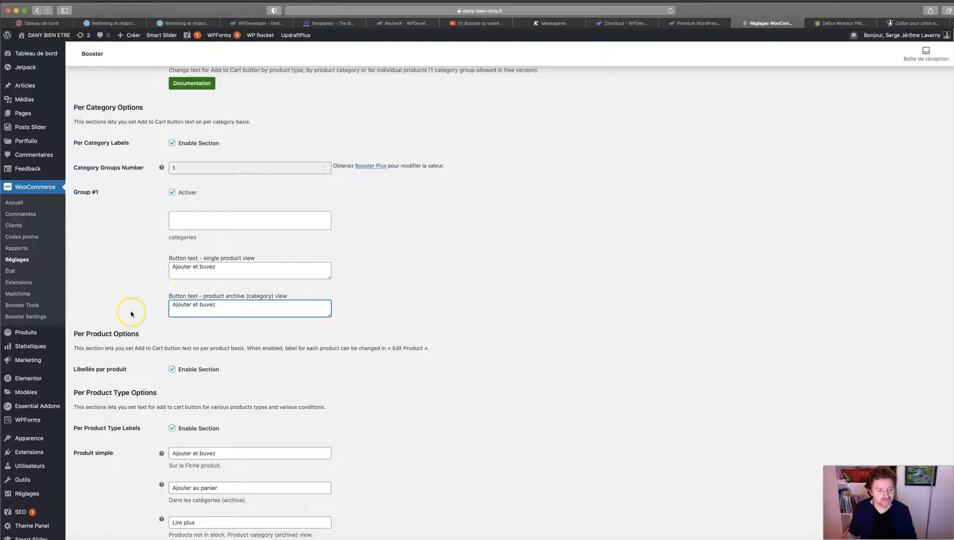
scroll(129, 310, "down", 4)
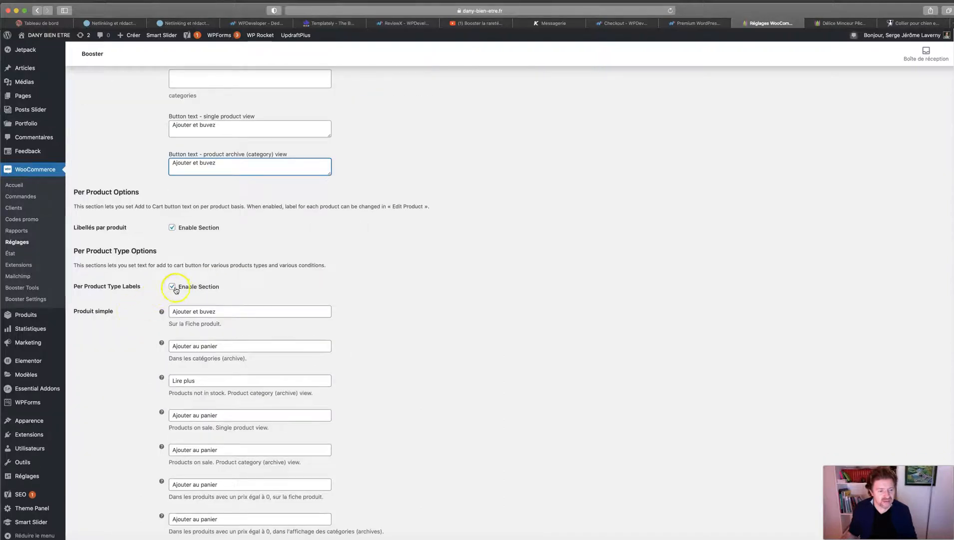
- Set Produit simple's on-sale and zero-price labels, for both single product and archive views, to "Ajouter et buvez"
scroll(129, 336, "down", 1)
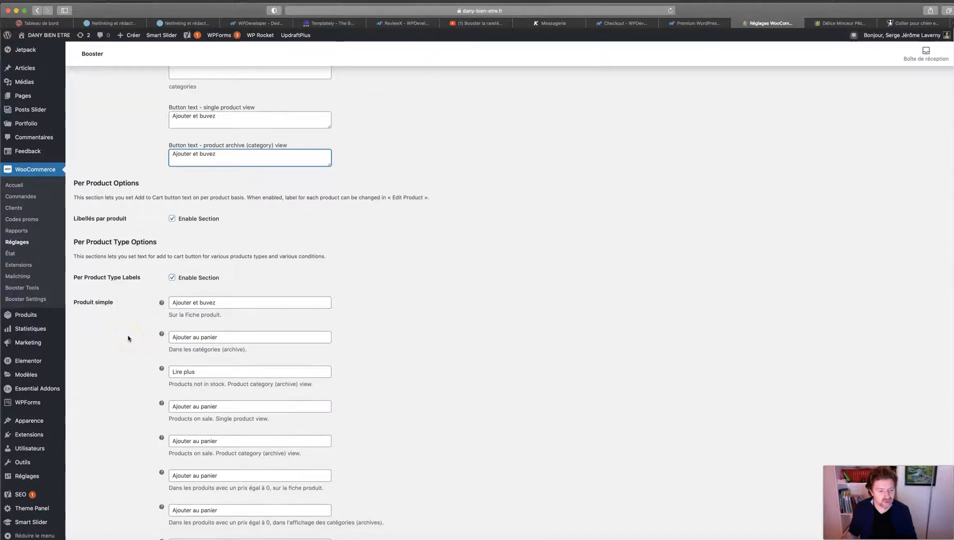
triple_click(194, 406)
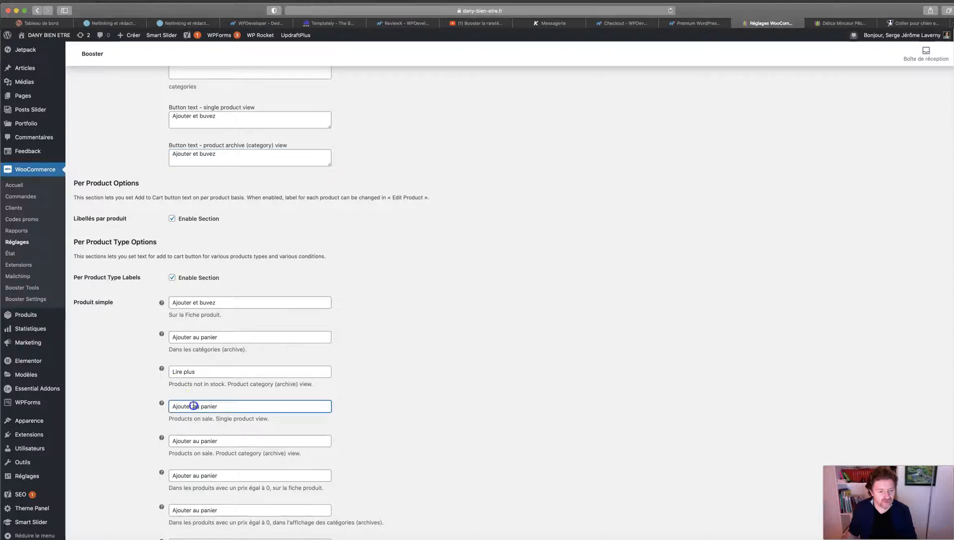
scroll(130, 395, "down", 3)
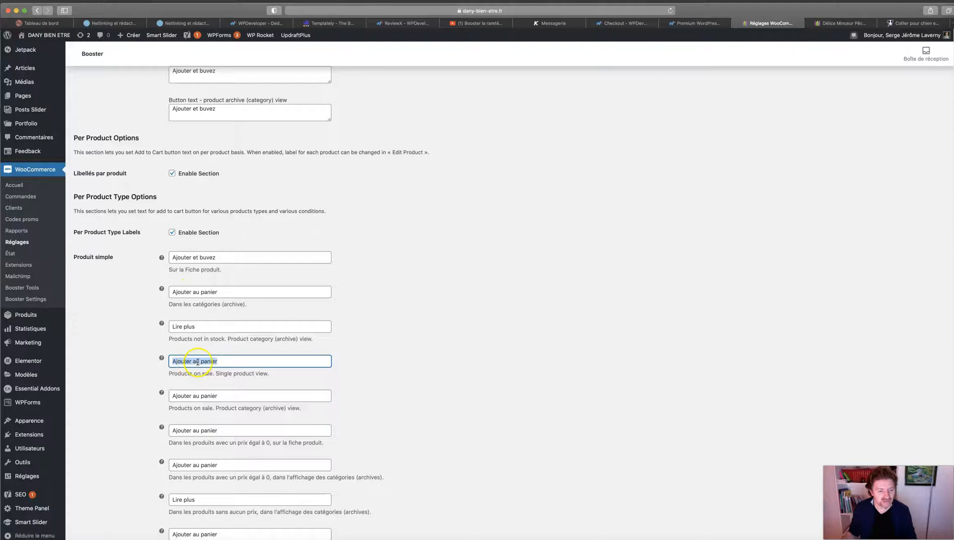
key("super+v")
triple_click(220, 395)
key("super+v")
triple_click(220, 433)
key("super+v")
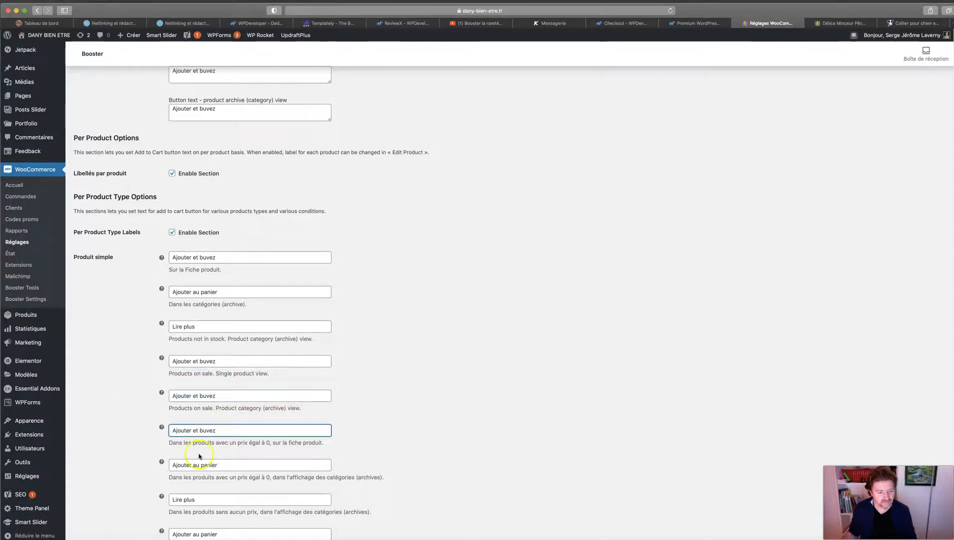
triple_click(226, 466)
key("super+v")
- Set Produit simple's label for products without a price and both already-in-cart labels to "Ajouter et buvez"
scroll(93, 368, "down", 2)
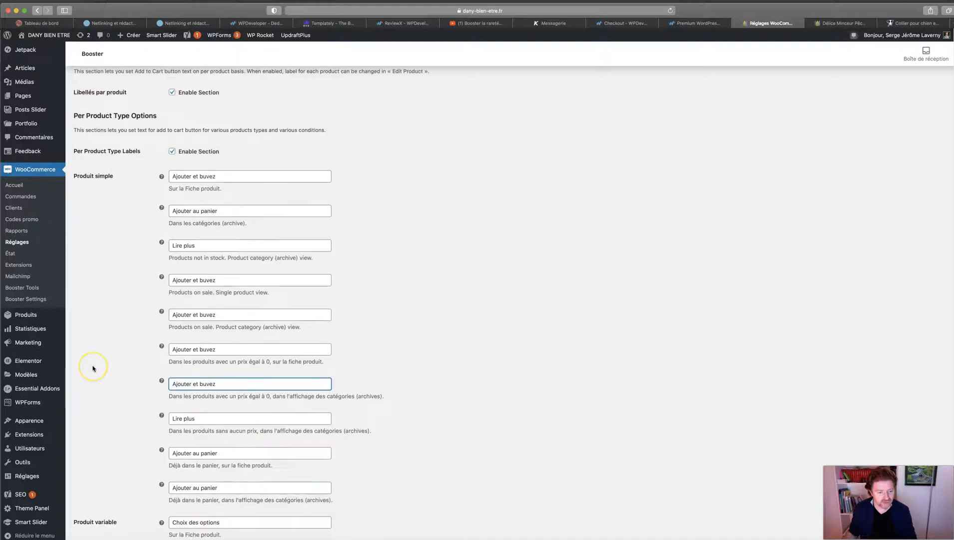
scroll(93, 368, "down", 1)
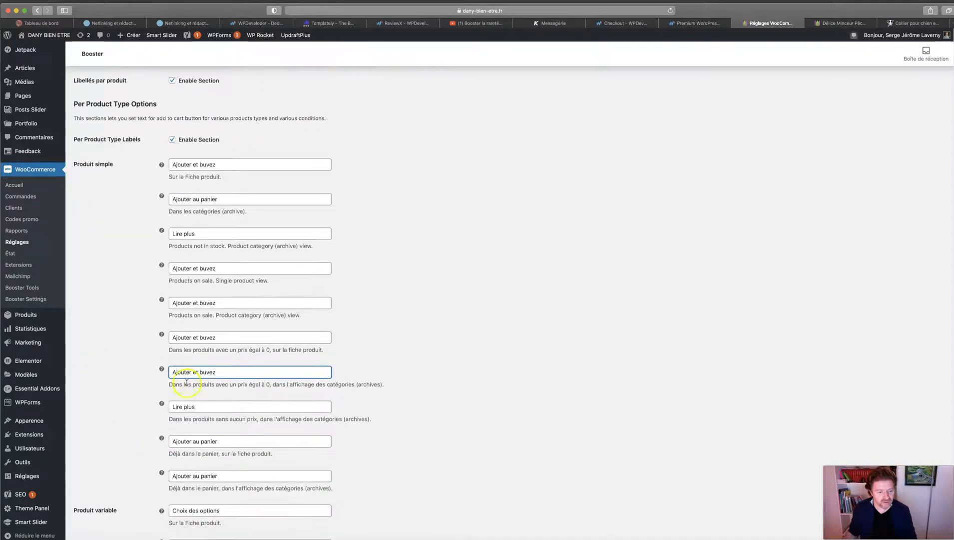
triple_click(190, 405)
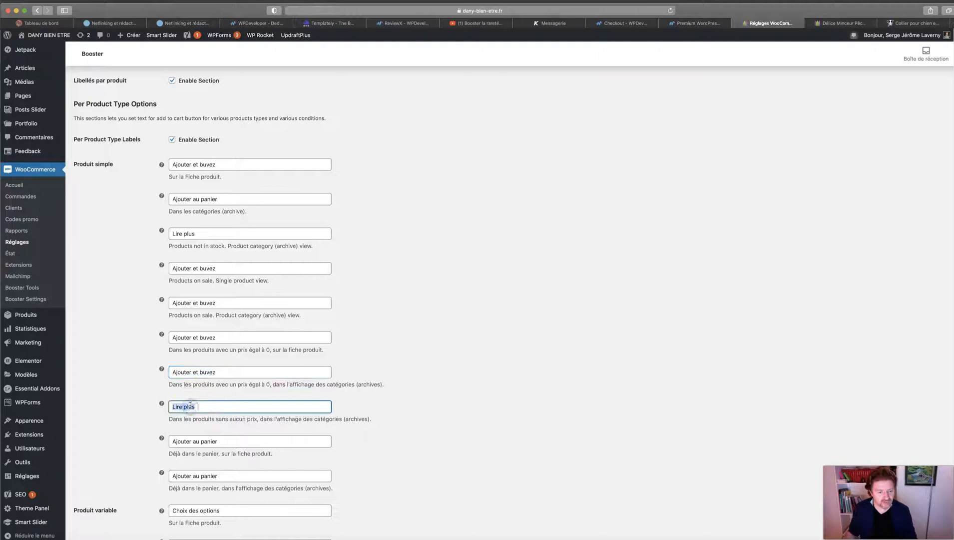
key("super+v")
left_click(202, 444)
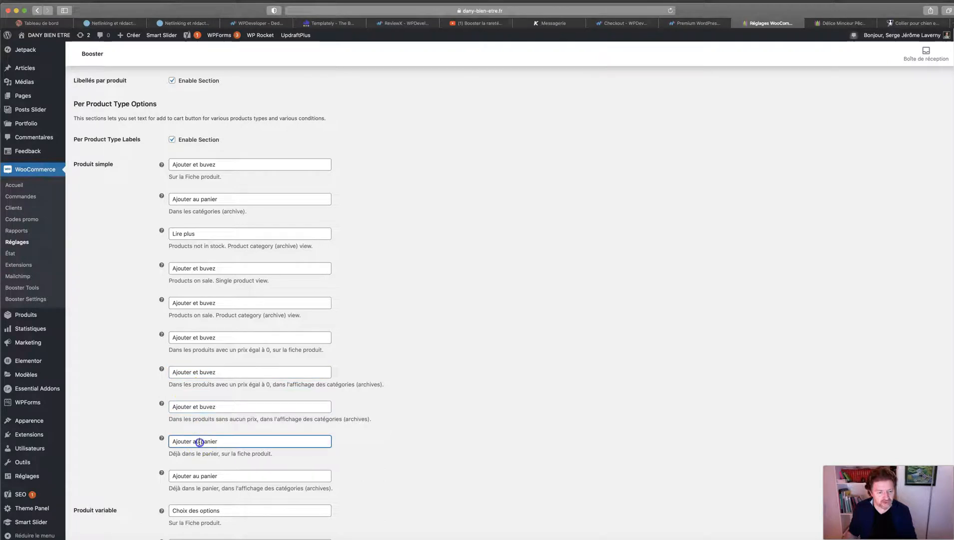
triple_click(191, 441)
key("super+v")
left_click(196, 475)
triple_click(197, 476)
key("super+v")
- Save the Booster button label settings and clear the WP Rocket cache
scroll(353, 431, "down", 2)
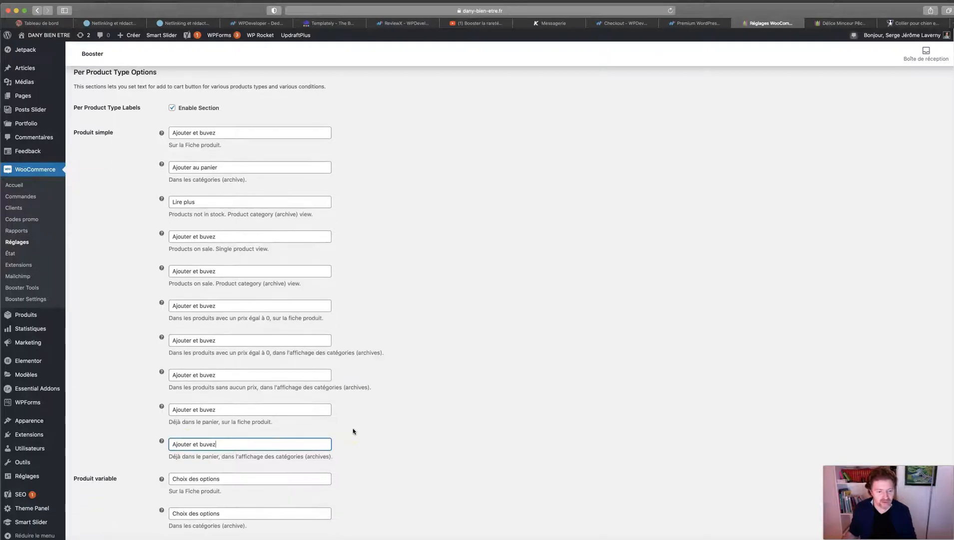
scroll(385, 415, "down", 20)
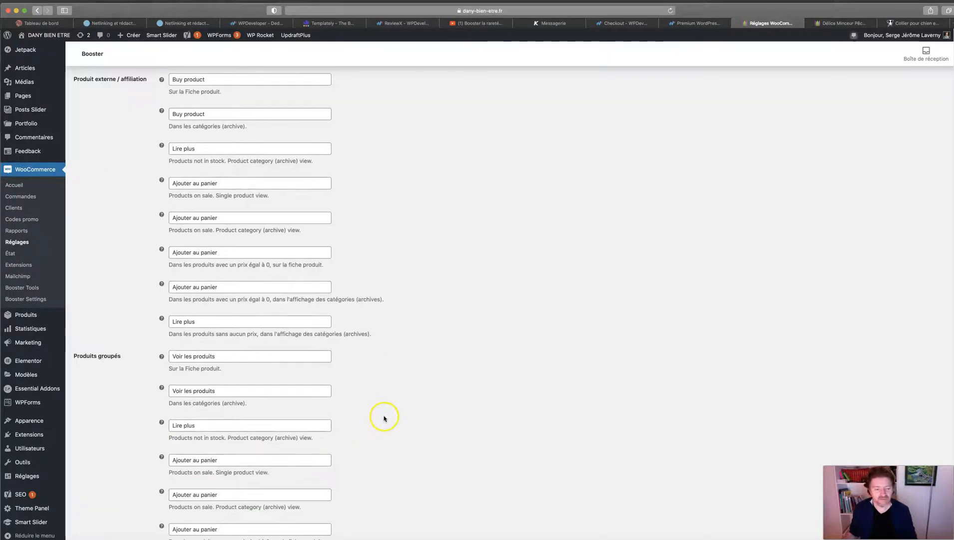
left_click(135, 382)
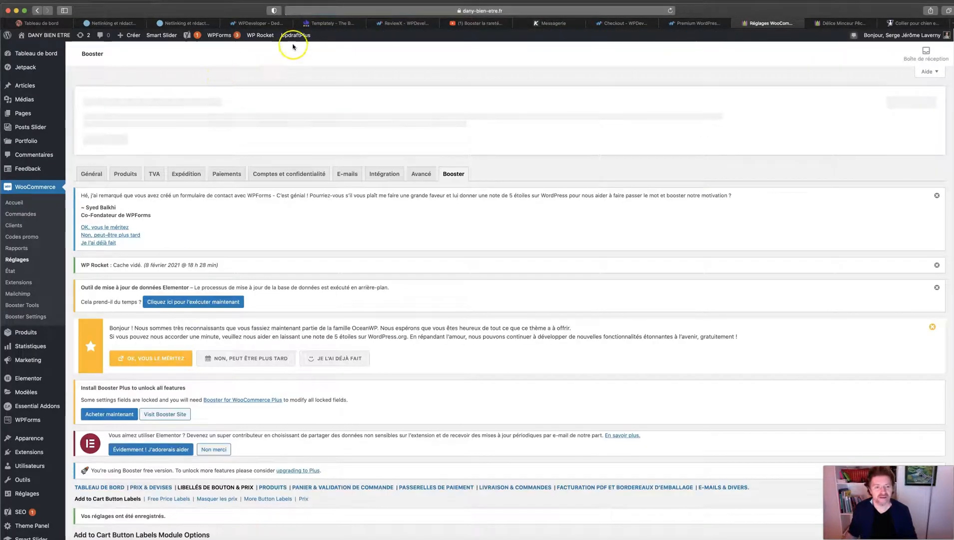
mouse_move(257, 36)
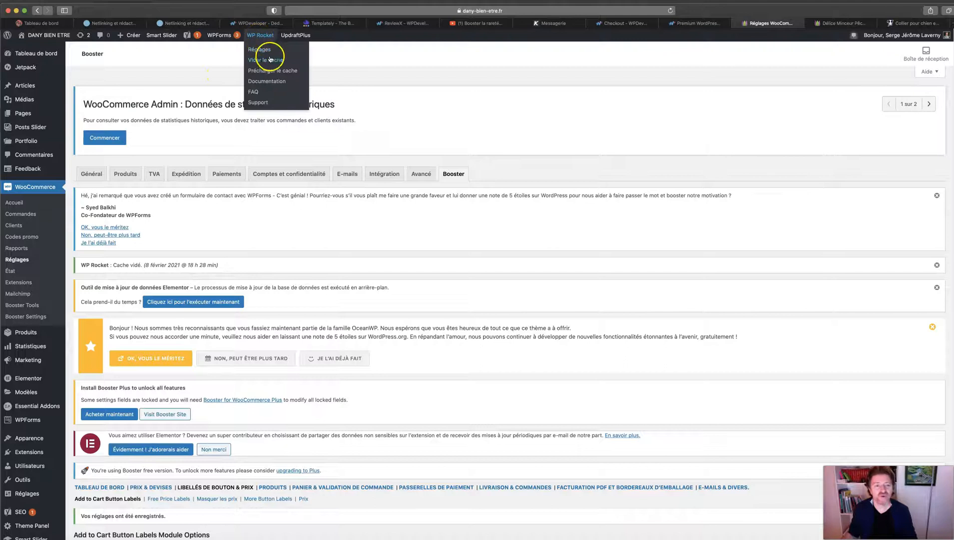
left_click(269, 59)
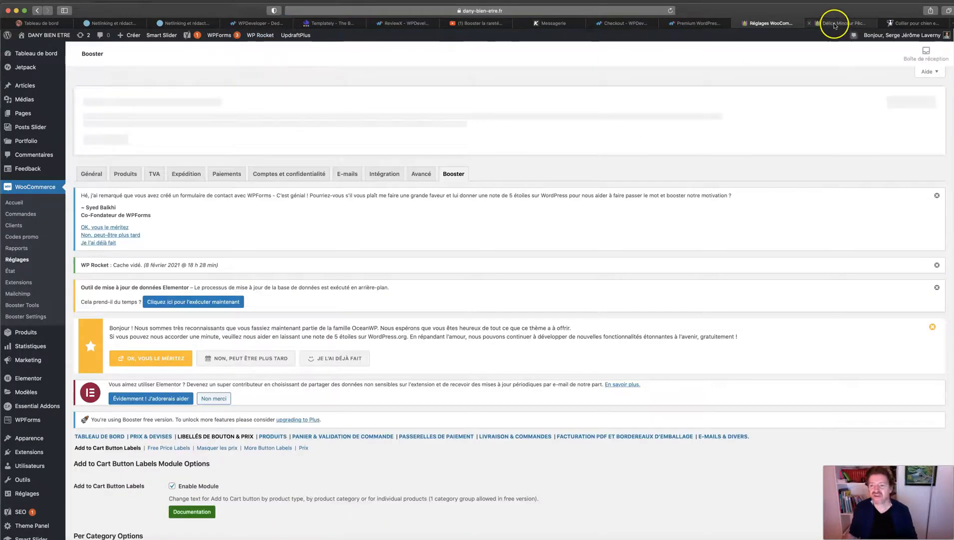
- Reload the Délice Minceur Pêche page and check the add-to-cart buttons there, in the Boutique and on the Pêche Lot de 2 page
left_click(835, 23)
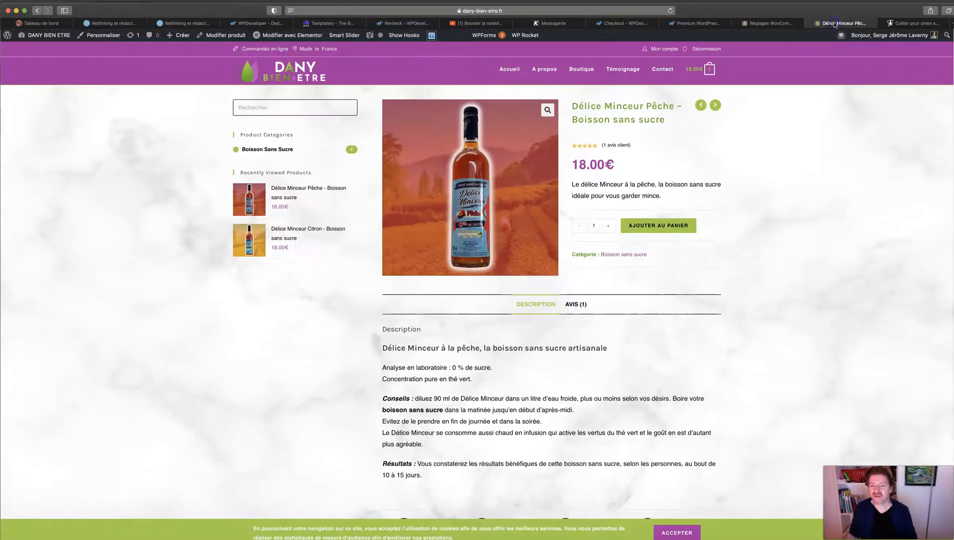
left_click(671, 11)
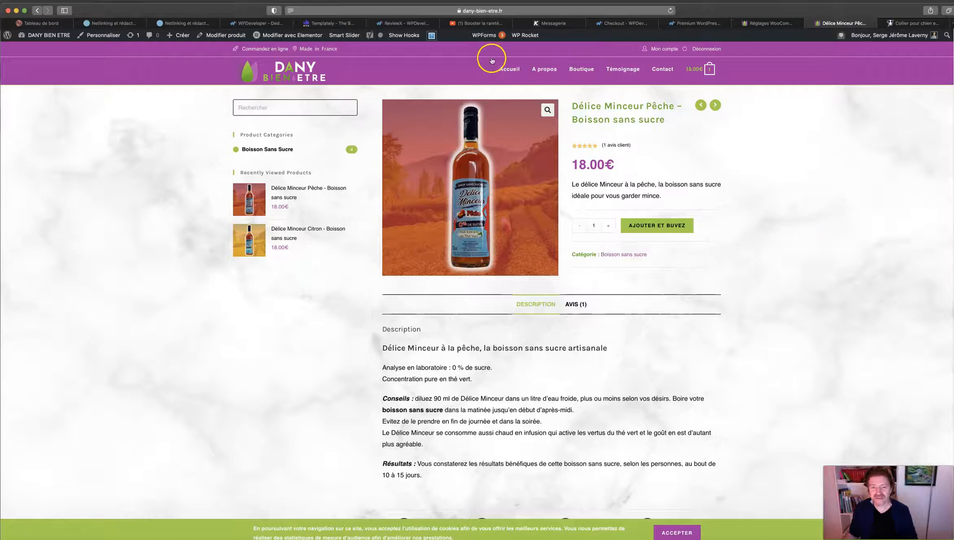
left_click(587, 71)
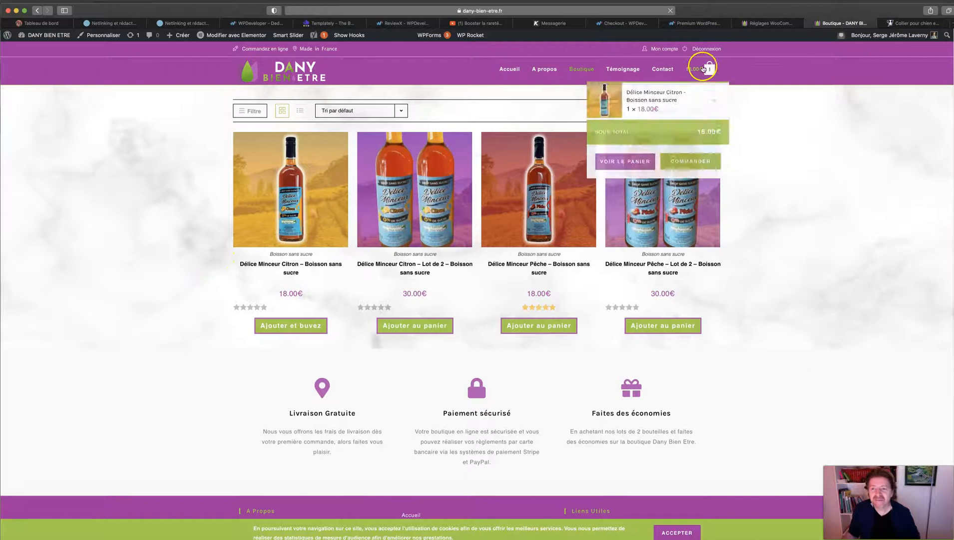
left_click(580, 189)
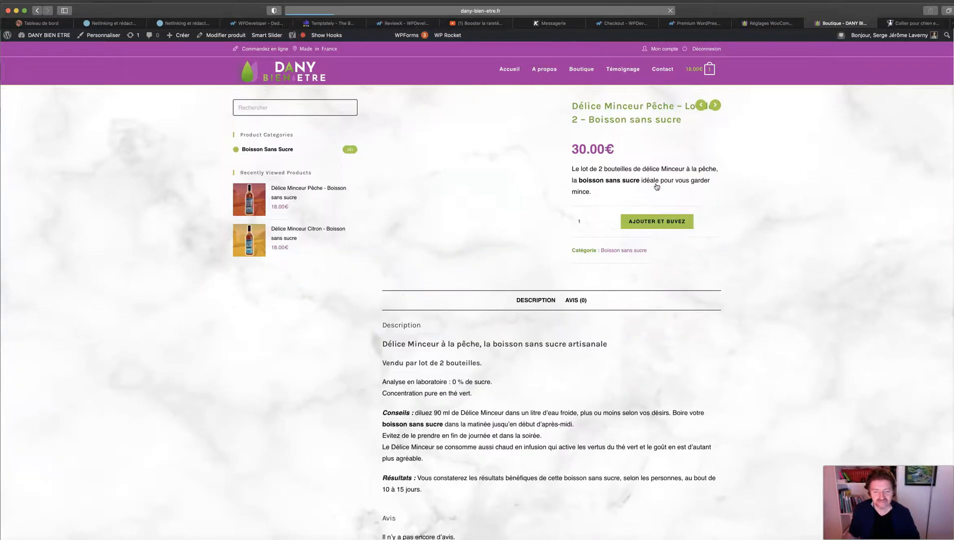
left_click(651, 226)
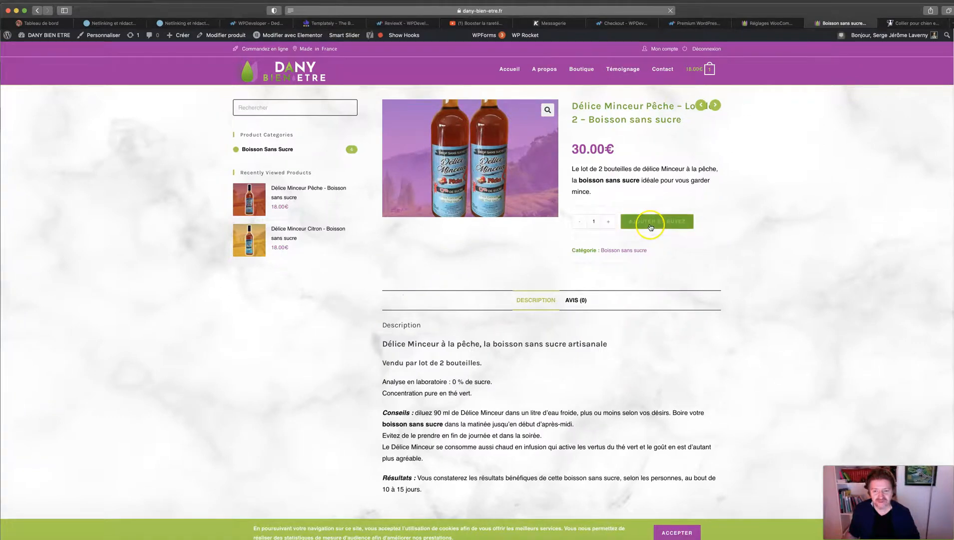
left_click(586, 71)
- Return to the Booster settings and set both on-sale labels of Produits groupés to "Ajouter et buvez"
left_click(753, 21)
scroll(539, 244, "down", 6)
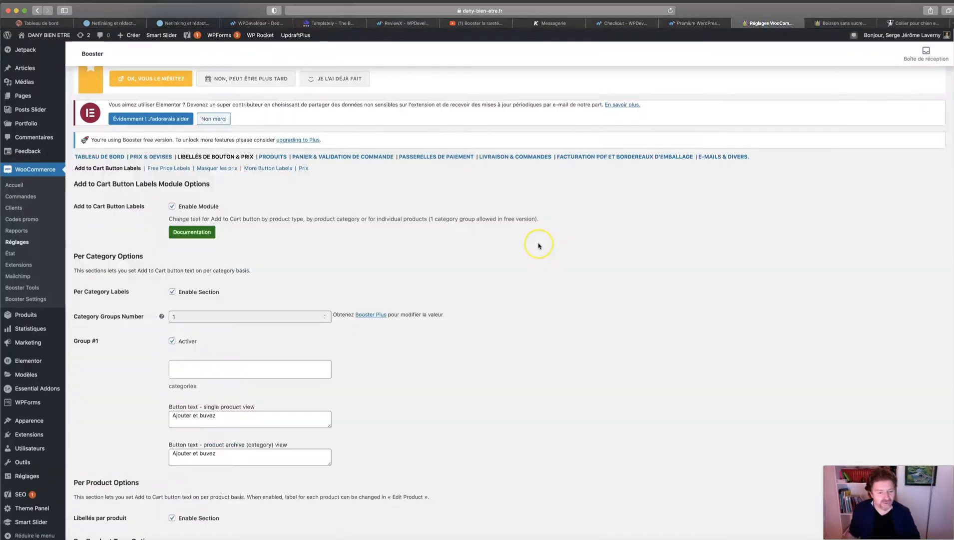
scroll(539, 245, "down", 7)
scroll(539, 246, "down", 9)
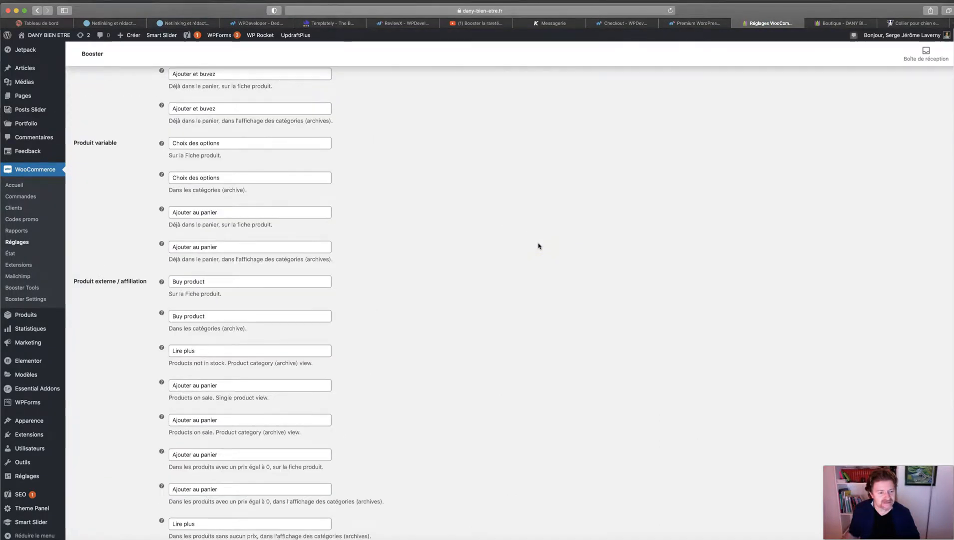
scroll(539, 246, "down", 7)
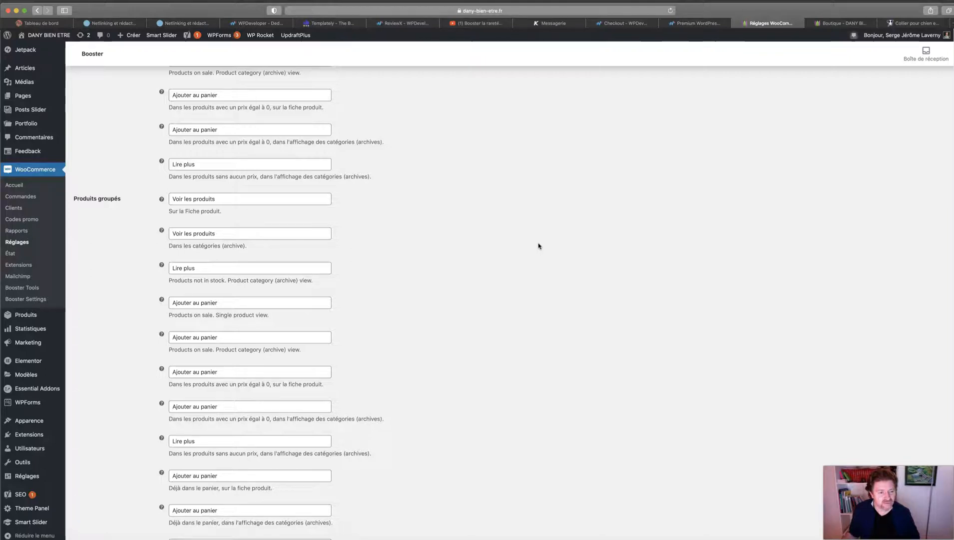
scroll(538, 246, "up", 4)
scroll(538, 246, "down", 2)
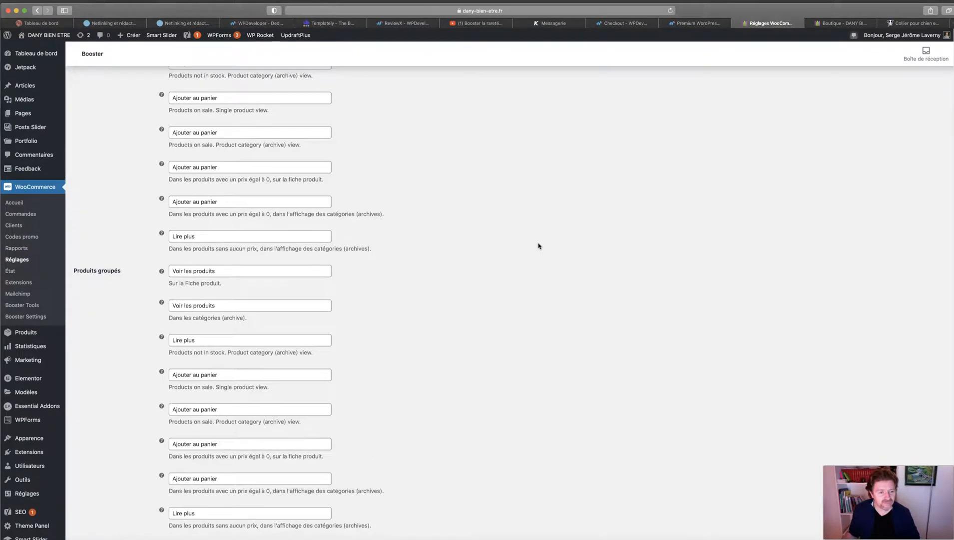
scroll(538, 246, "up", 3)
scroll(539, 246, "down", 6)
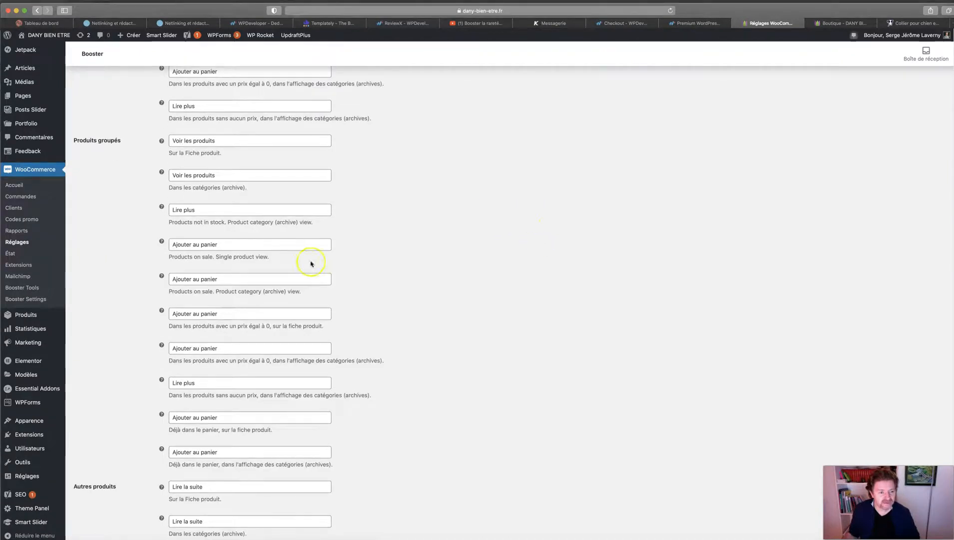
left_click_drag(215, 245, 149, 240)
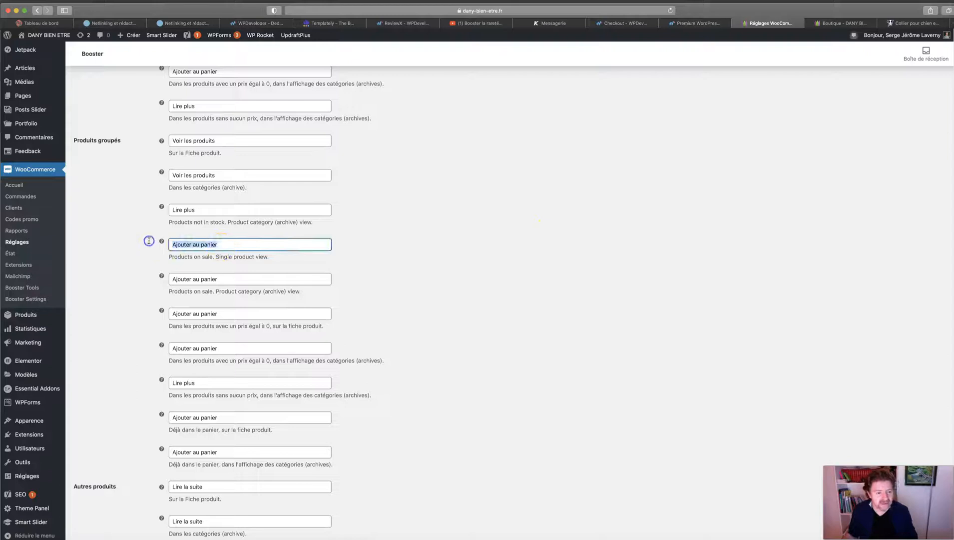
type("Ajouter et buvez")
left_click_drag(220, 278, 168, 275)
type("Ajouter et buvez")
- Correct both on-sale labels of Produits groupés to "Ajoutez et buvez" and copy the corrected text
left_click(191, 244)
key("BackSpace")
type("z")
key("super+a")
key("super+c")
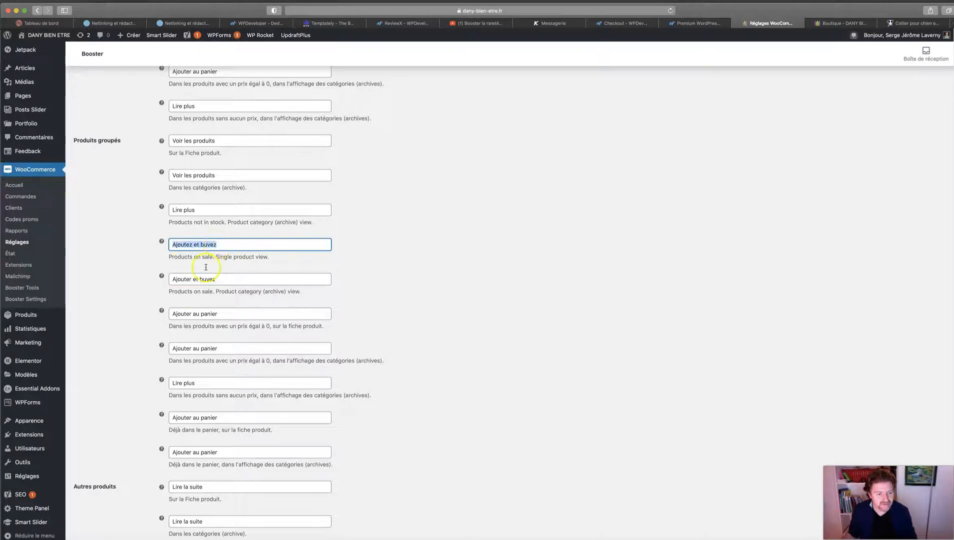
left_click(191, 276)
key("BackSpace")
type("z")
- Replace both zero-price labels of Produits groupés with the copied "Ajoutez et buvez" text
left_click(198, 313)
key("super+a")
key("super+v")
double_click(202, 348)
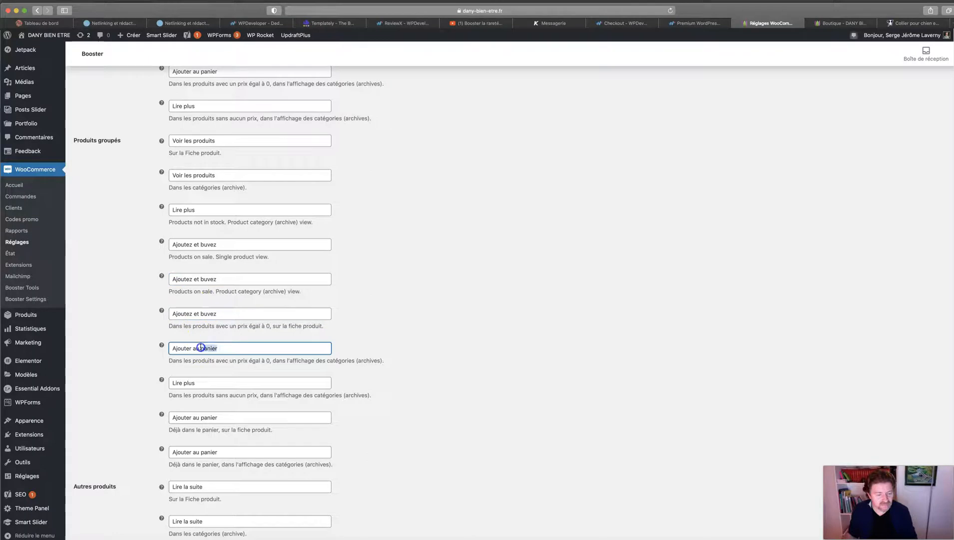
key("super+v")
- Set both already-in-cart labels of Produits groupés to "Ajoutez et buvez" and save the settings
scroll(422, 327, "down", 3)
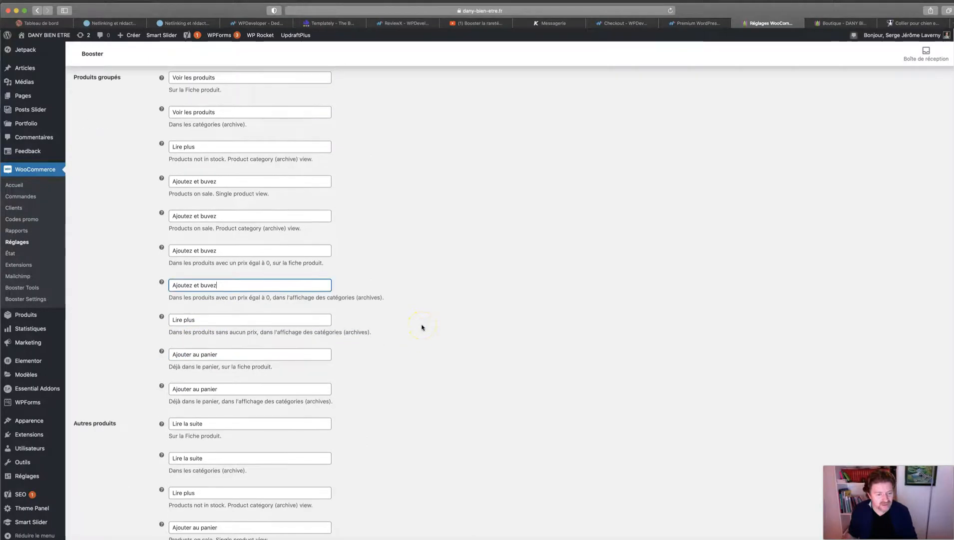
triple_click(192, 352)
key("super+v")
triple_click(192, 388)
key("super+v")
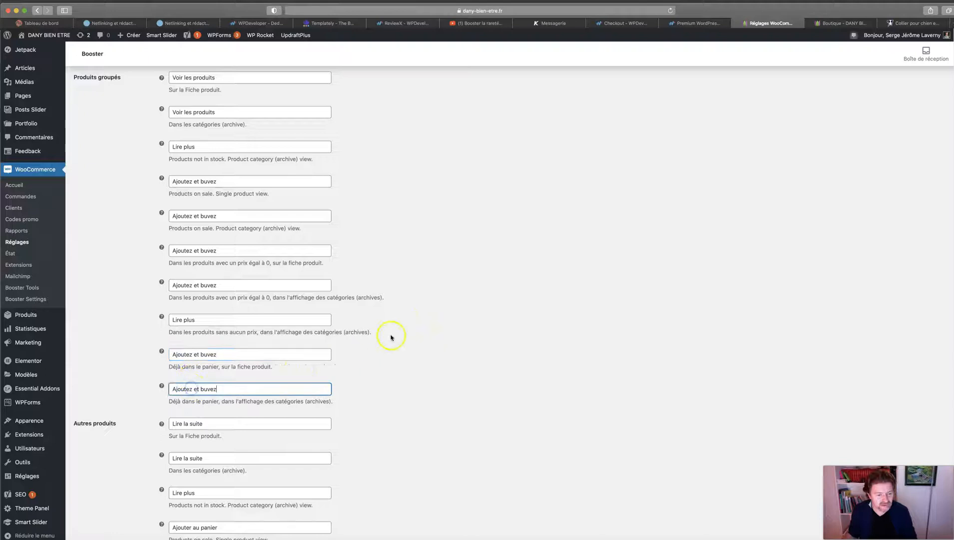
left_click(202, 354)
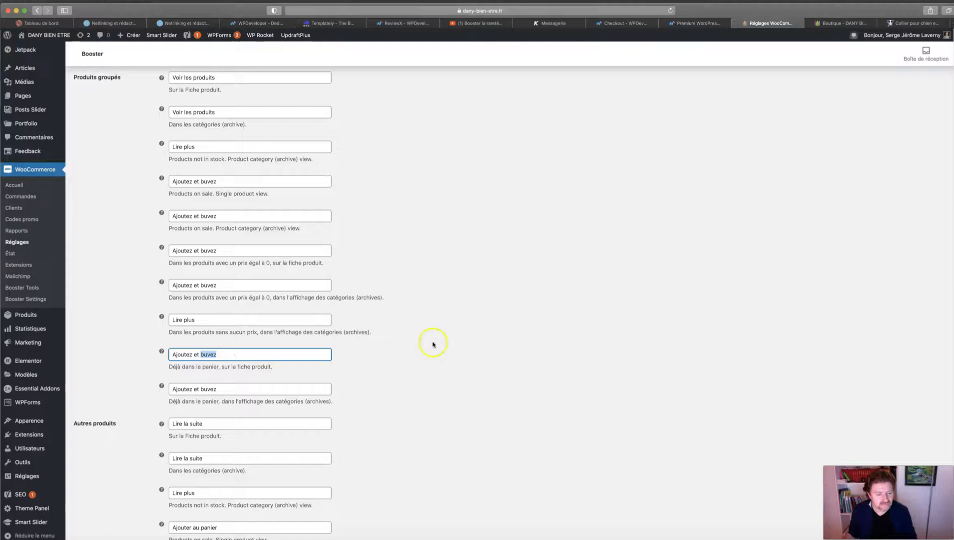
scroll(434, 339, "down", 8)
left_click(151, 469)
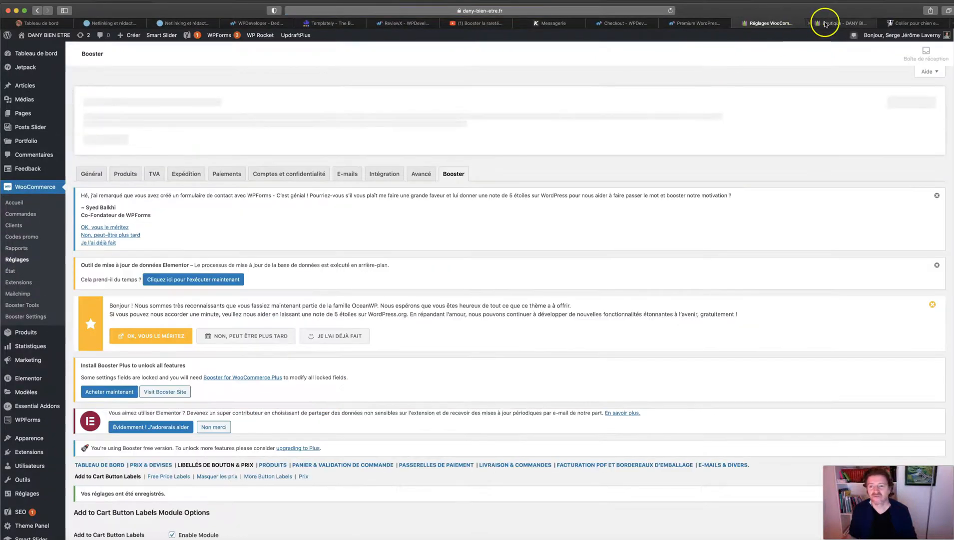
- Clear the WP Rocket cache from the Boutique page and check the add-to-cart button on the Délice Minceur Pêche – Lot de 2 page
left_click(826, 24)
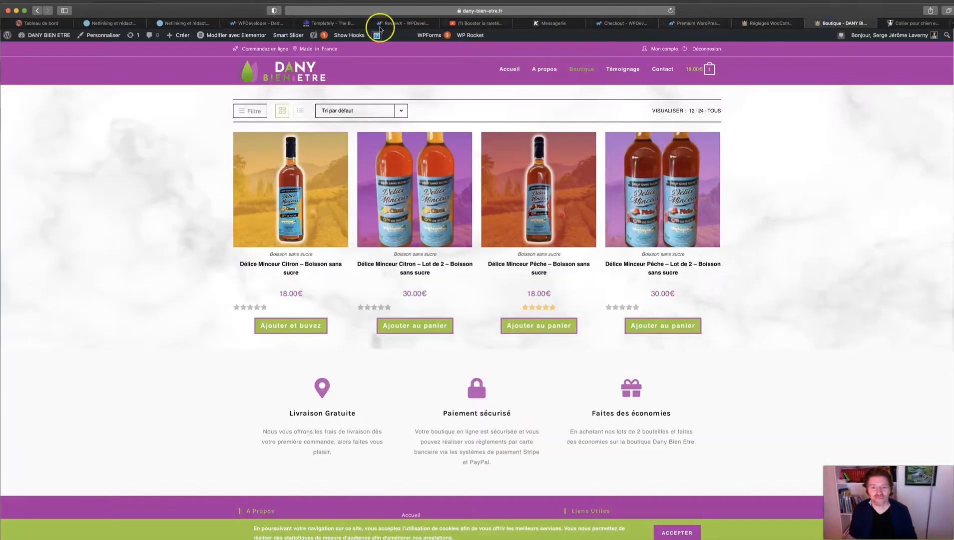
mouse_move(467, 36)
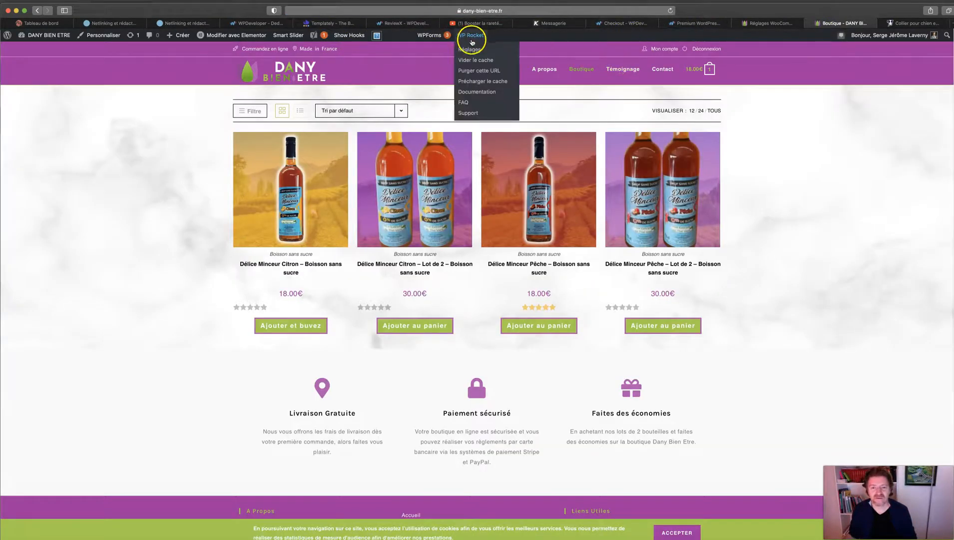
left_click(475, 60)
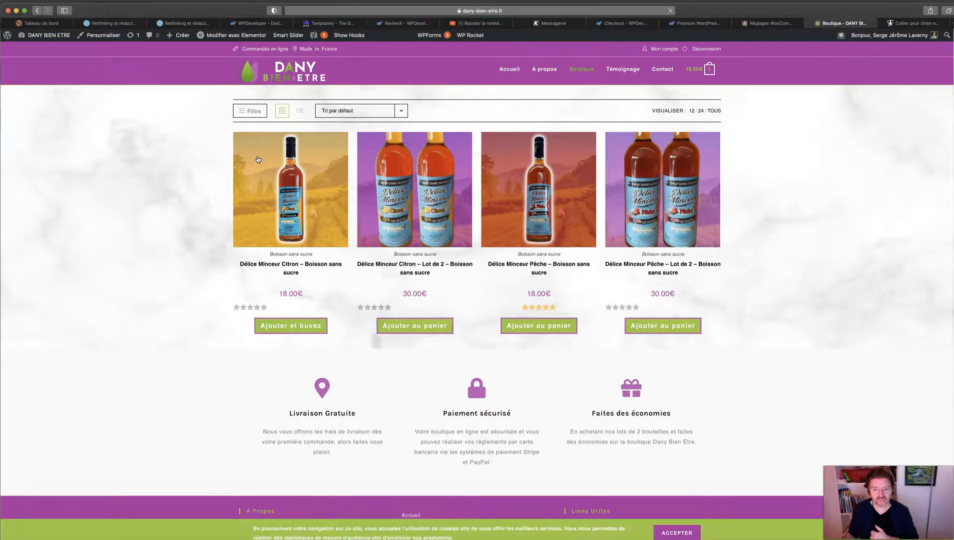
left_click(648, 183)
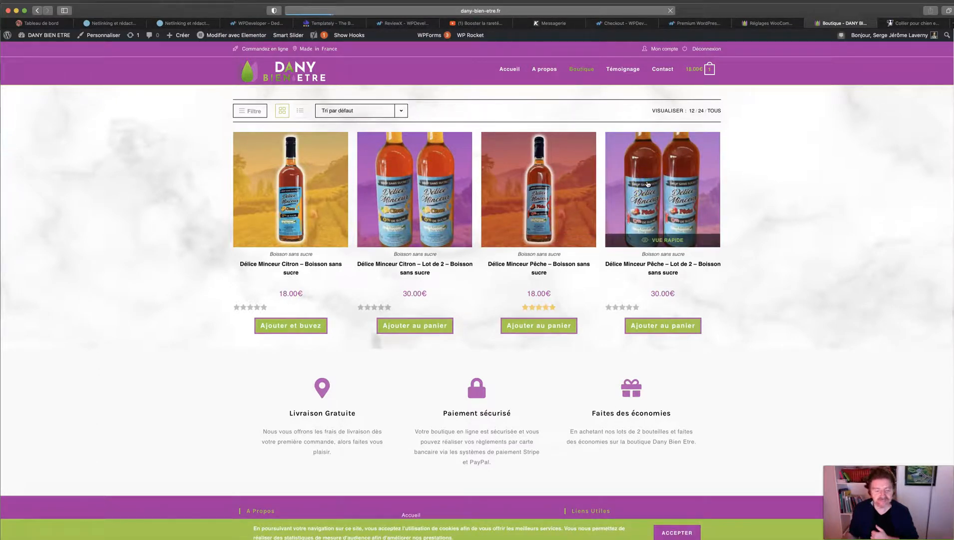
left_click(641, 223)
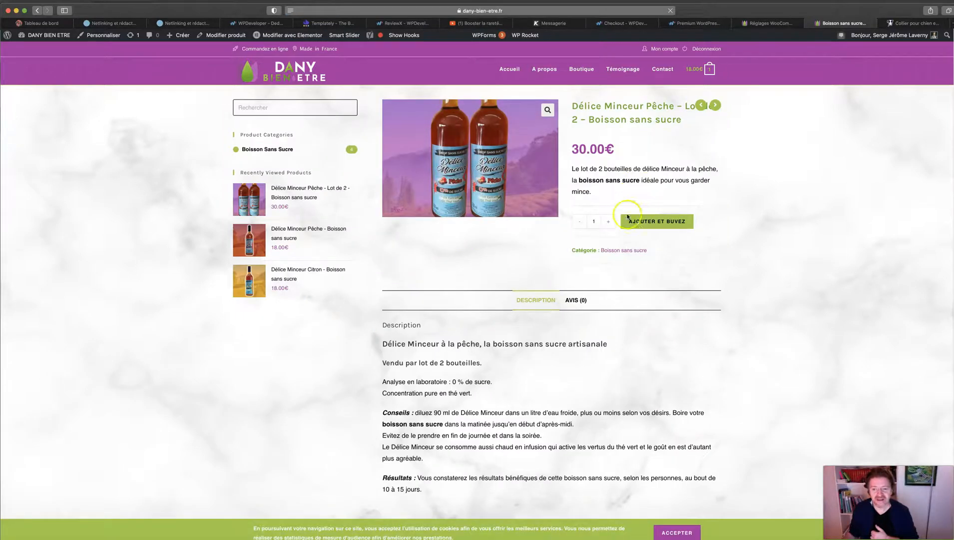
- Open the shop's home page and examine the add-to-cart button texts of the drinks under Nos boissons sans sucre
left_click(286, 79)
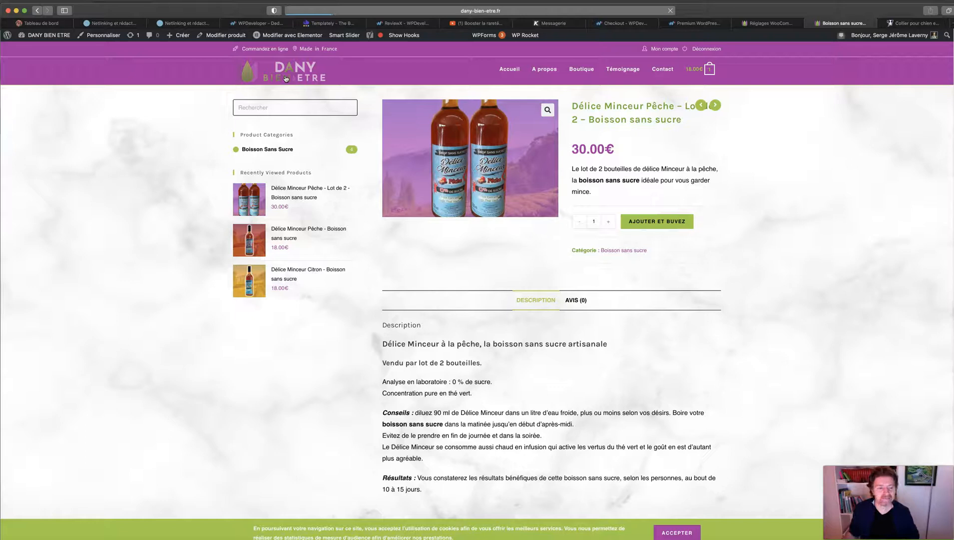
scroll(265, 169, "down", 7)
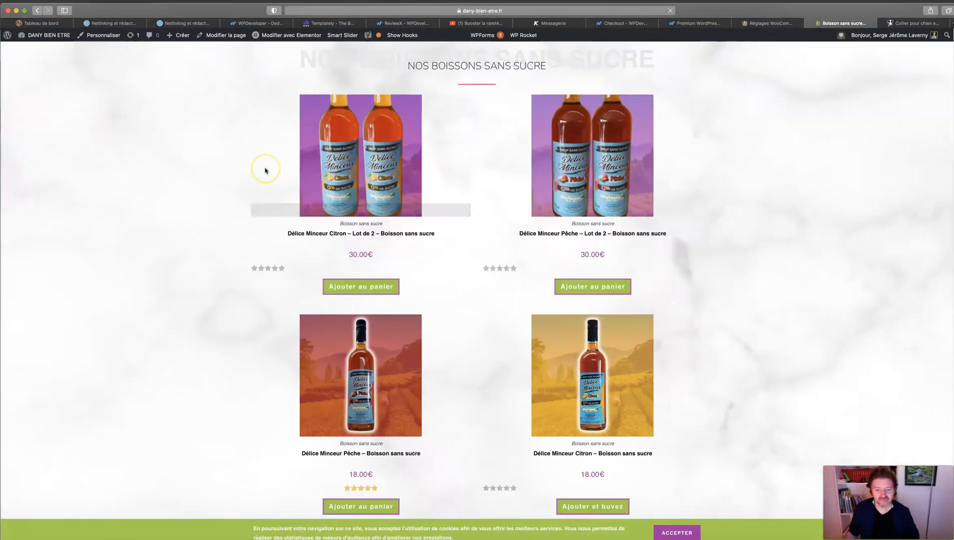
scroll(168, 251, "down", 2)
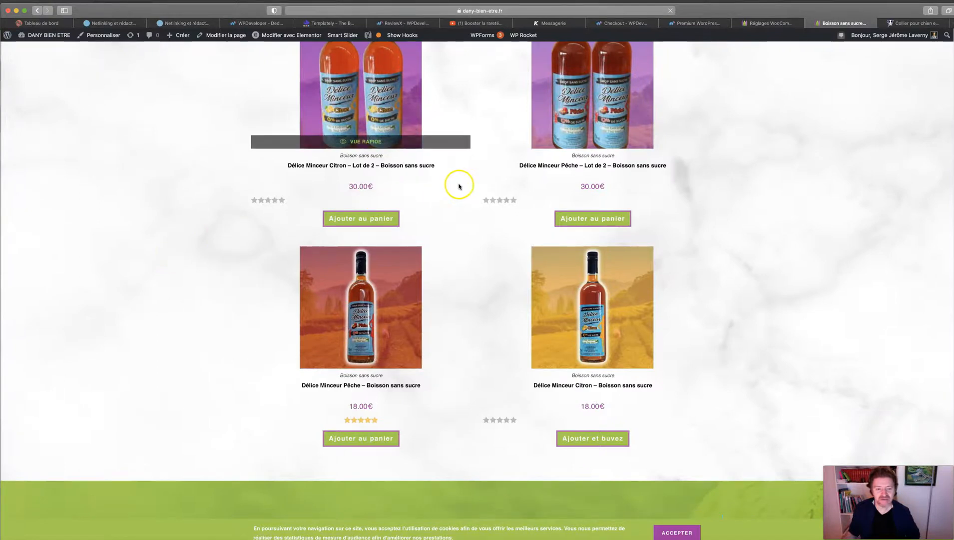
left_click(326, 439)
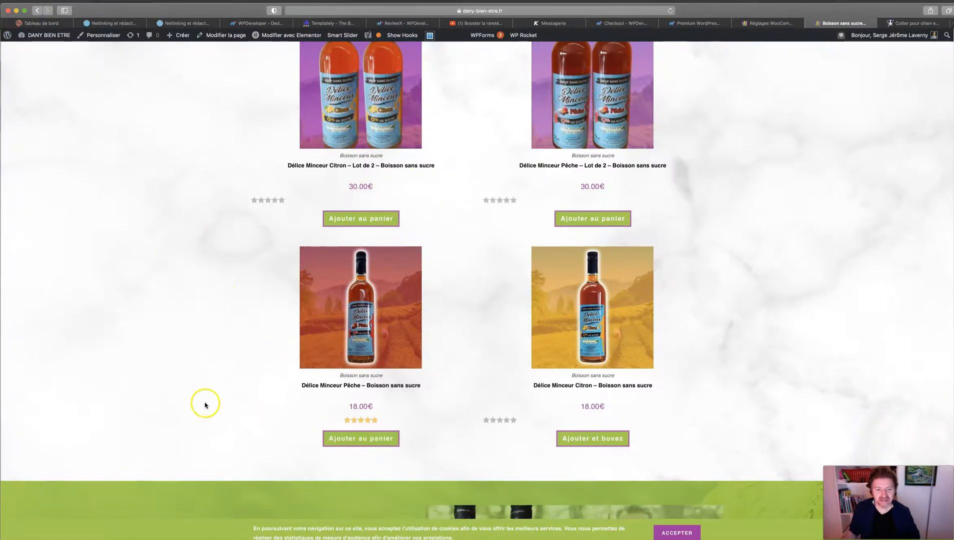
scroll(205, 404, "down", 2)
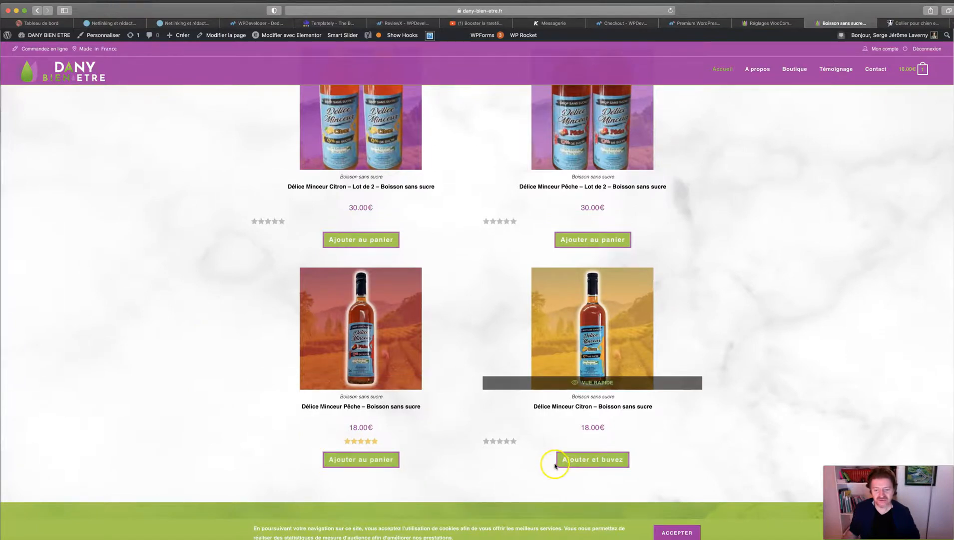
scroll(329, 391, "up", 2)
mouse_move(334, 37)
mouse_move(522, 35)
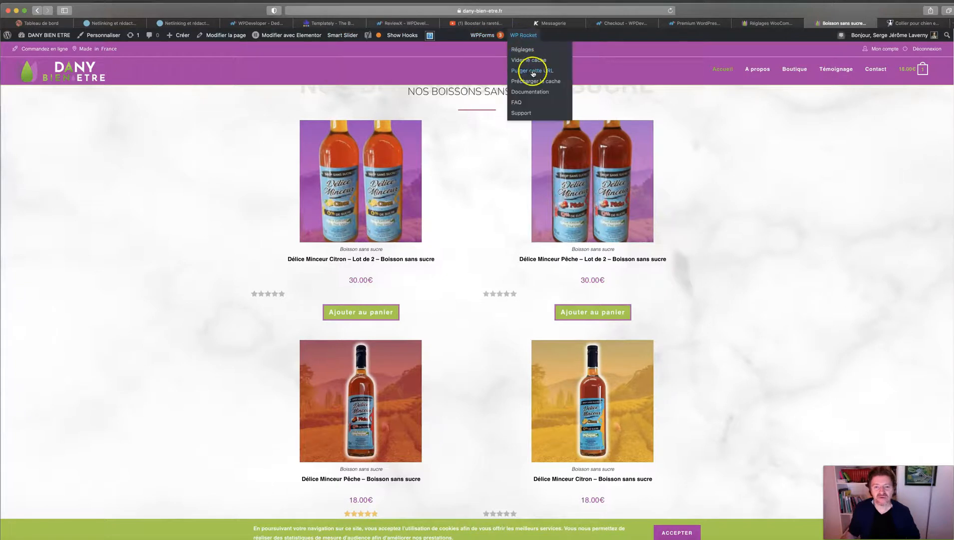
- In the Booster settings, set the Produit simple archive label for products without a price to "Ajouter et consommer" and copy that text
left_click(777, 23)
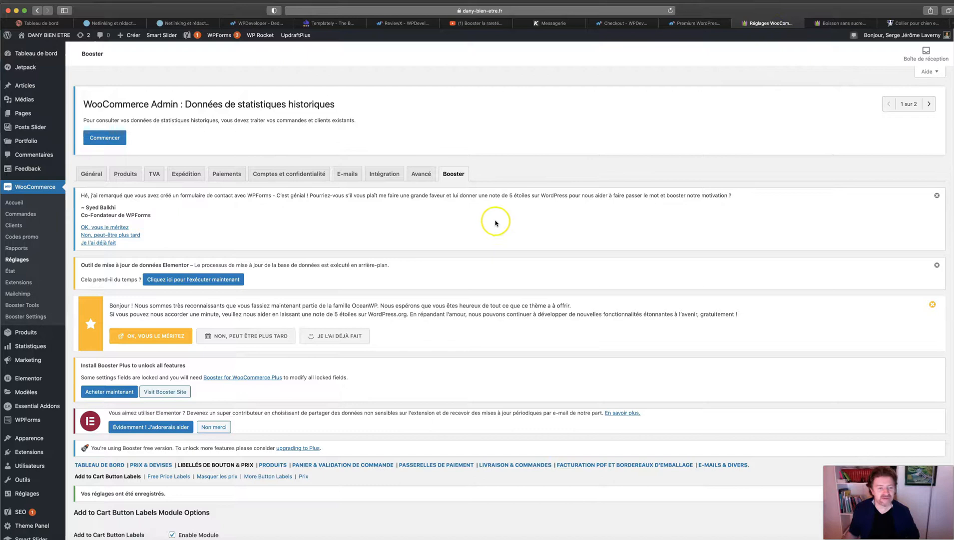
scroll(495, 222, "down", 5)
scroll(495, 224, "down", 10)
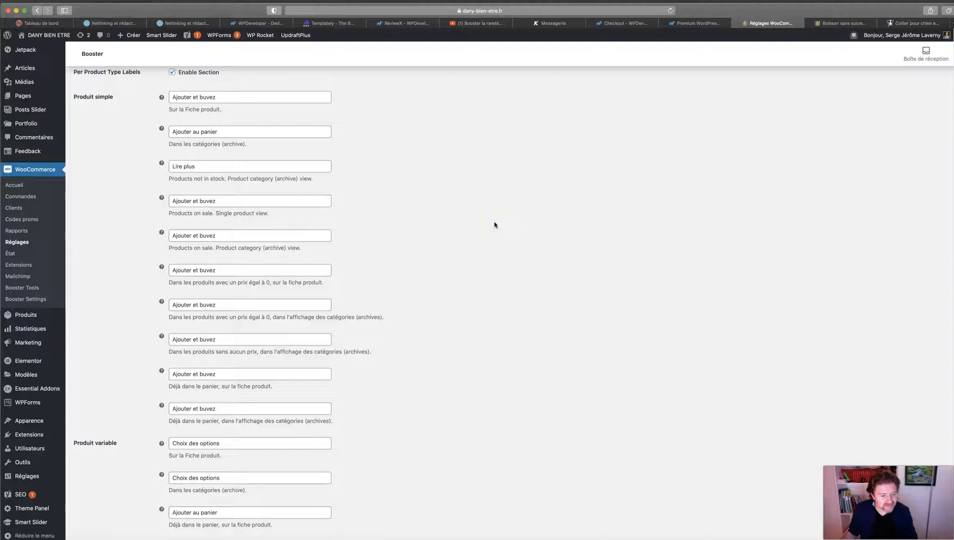
left_click(191, 340)
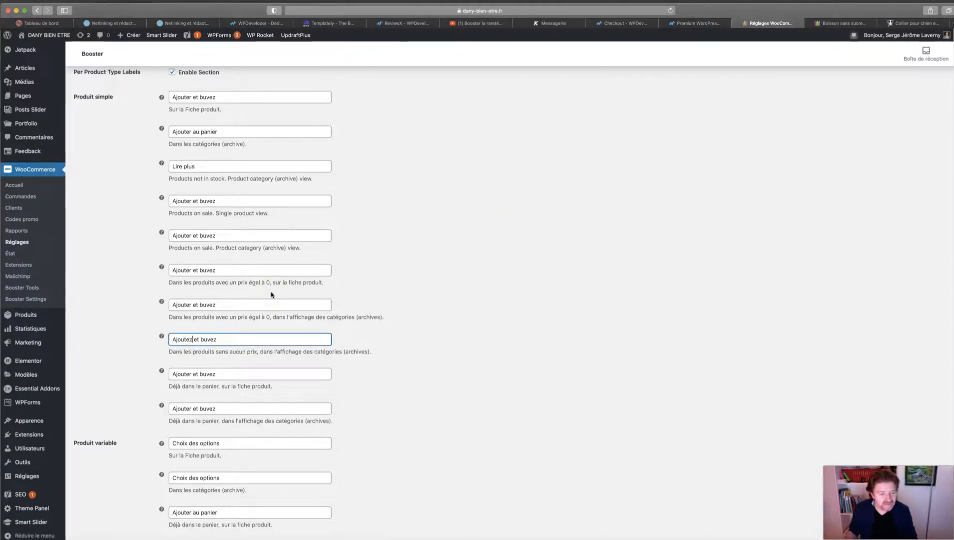
key("BackSpace")
type("r")
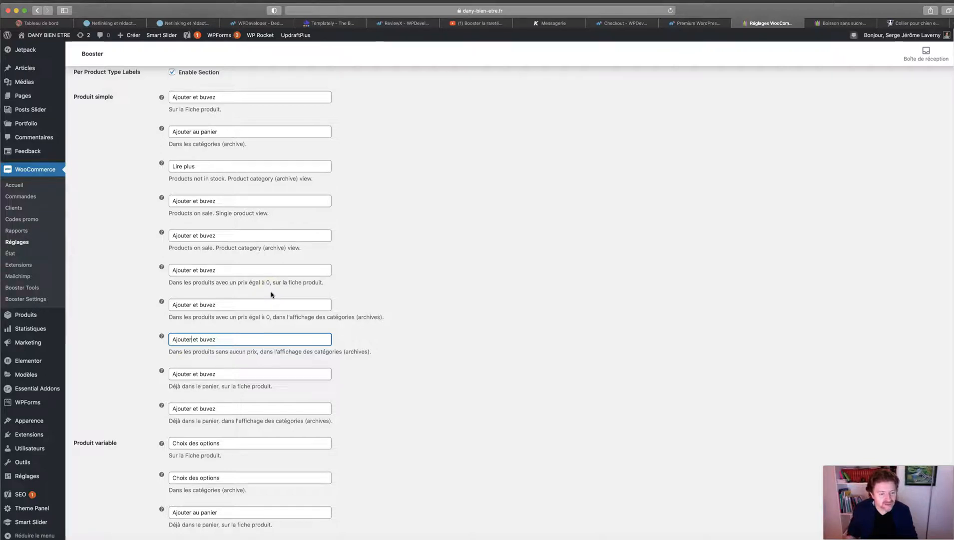
left_click(206, 338)
type("c")
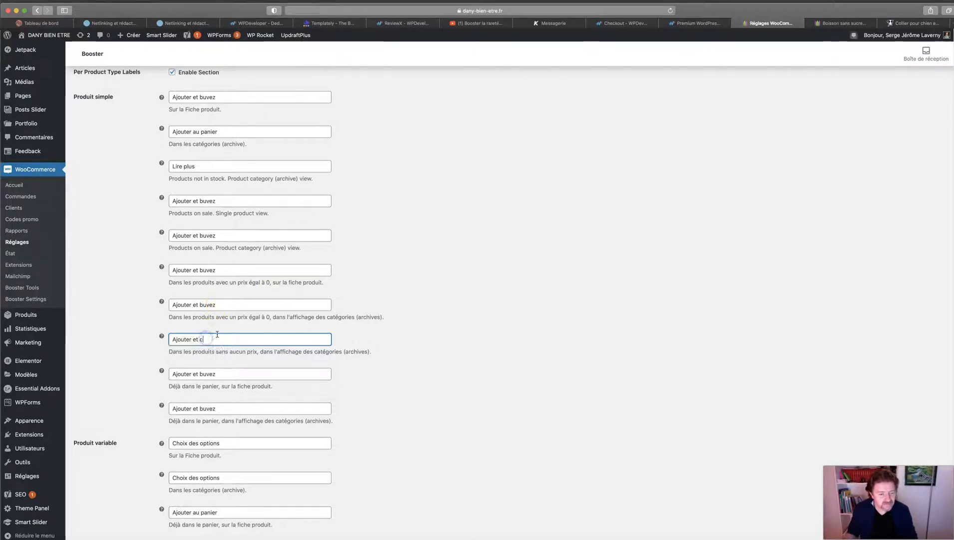
type("onsommer")
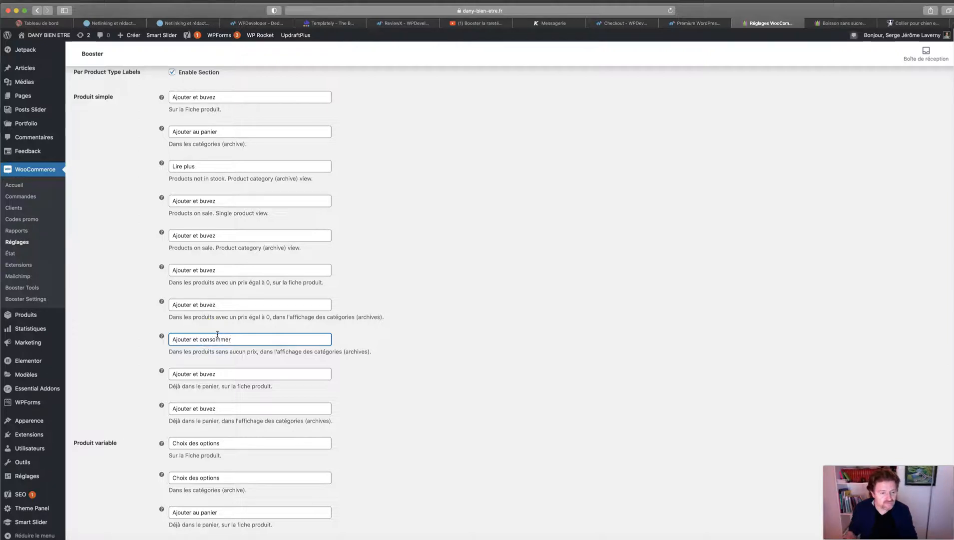
key("super+a")
key("super+c")
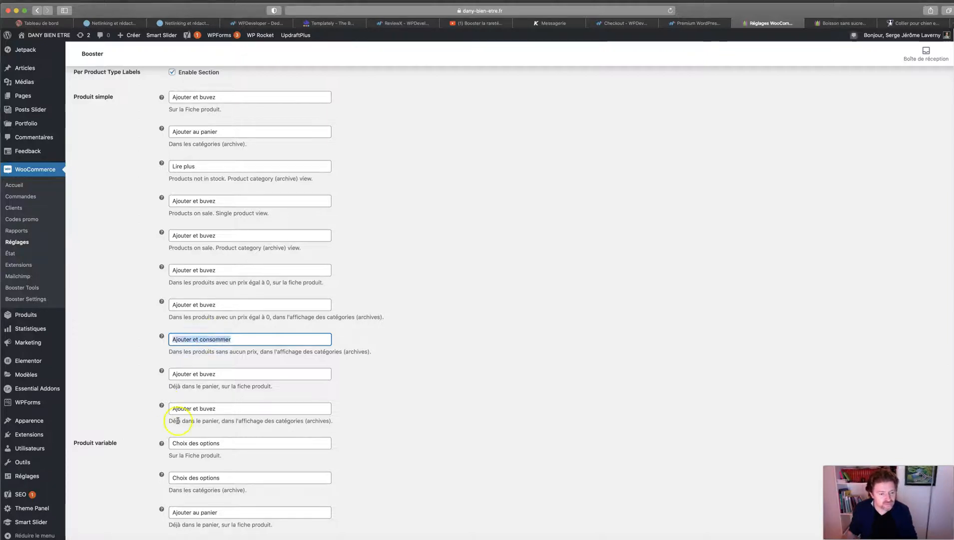
- Replace both already-in-cart labels of Produit simple with the copied "Ajouter et consommer" text
triple_click(189, 510)
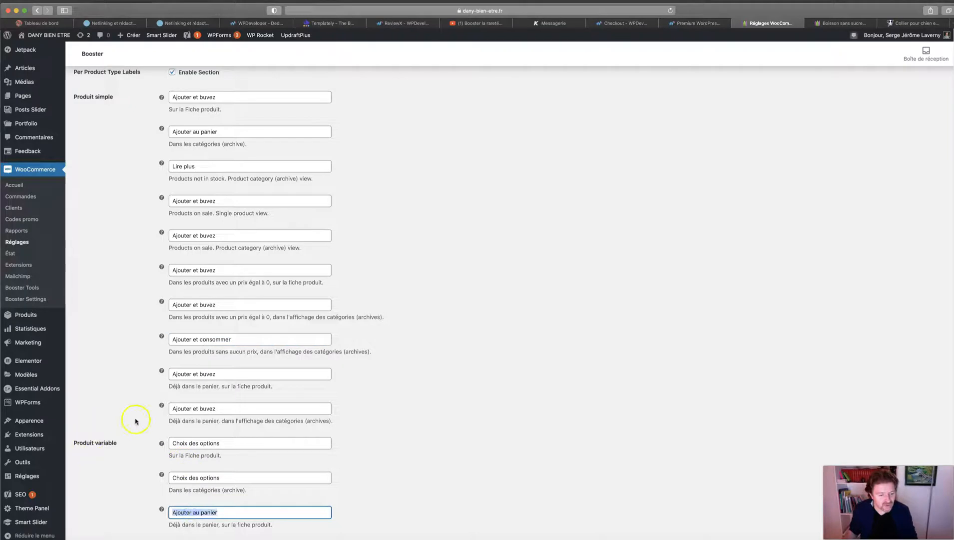
triple_click(195, 375)
key("super+v")
triple_click(198, 406)
key("super+v")
- Set the zero-price and on-sale labels of Produit simple, for both product and archive views, to "Ajouter et consommer"
triple_click(200, 306)
key("super+v")
triple_click(203, 269)
key("super+v")
triple_click(198, 235)
key("super+v")
triple_click(198, 201)
key("super+v")
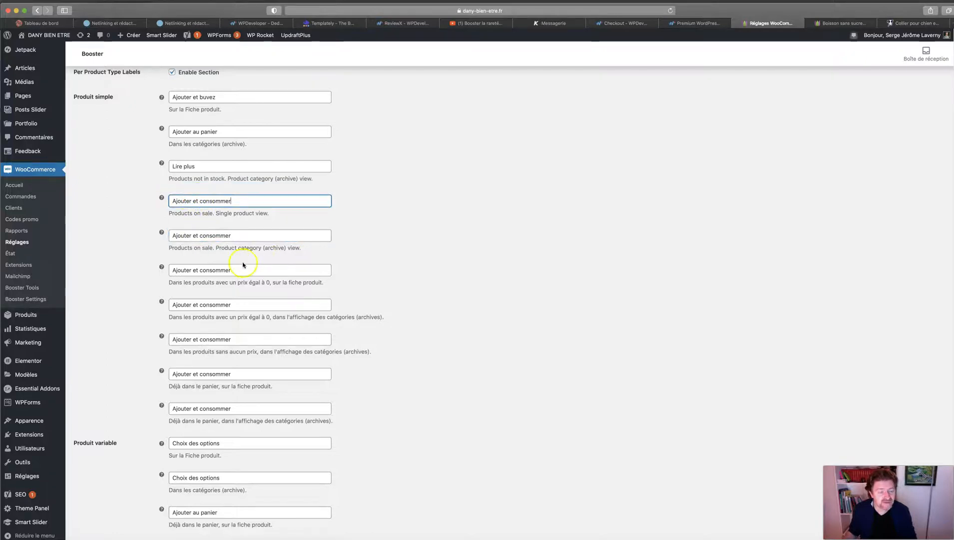
- Set the Group #1 category button texts for the single product view and the archive view to "Ajouter et consommer"
scroll(90, 269, "up", 2)
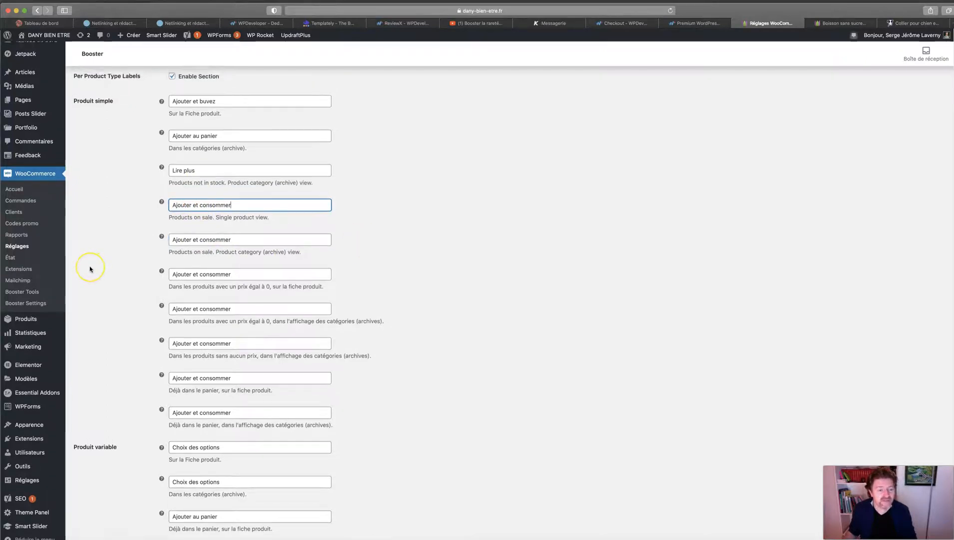
scroll(90, 269, "up", 10)
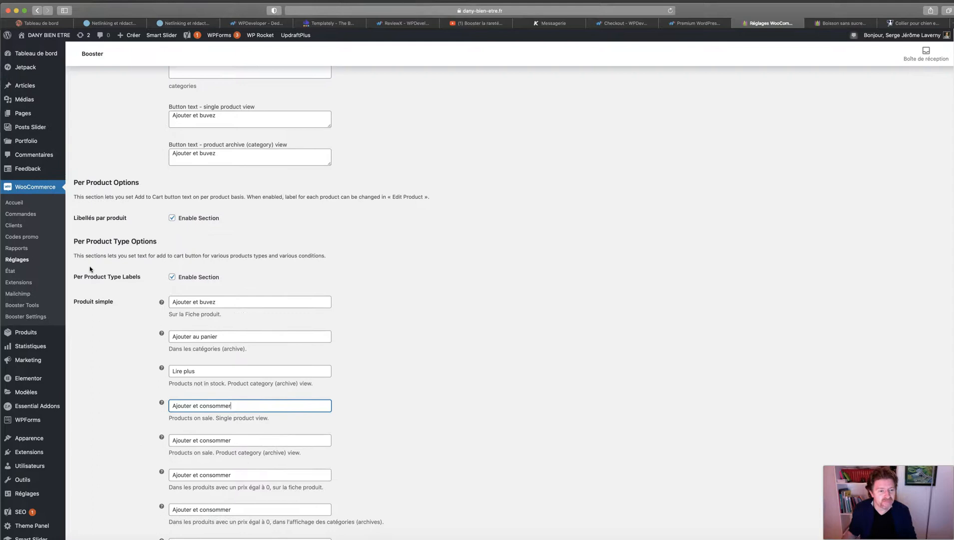
scroll(40, 282, "down", 4)
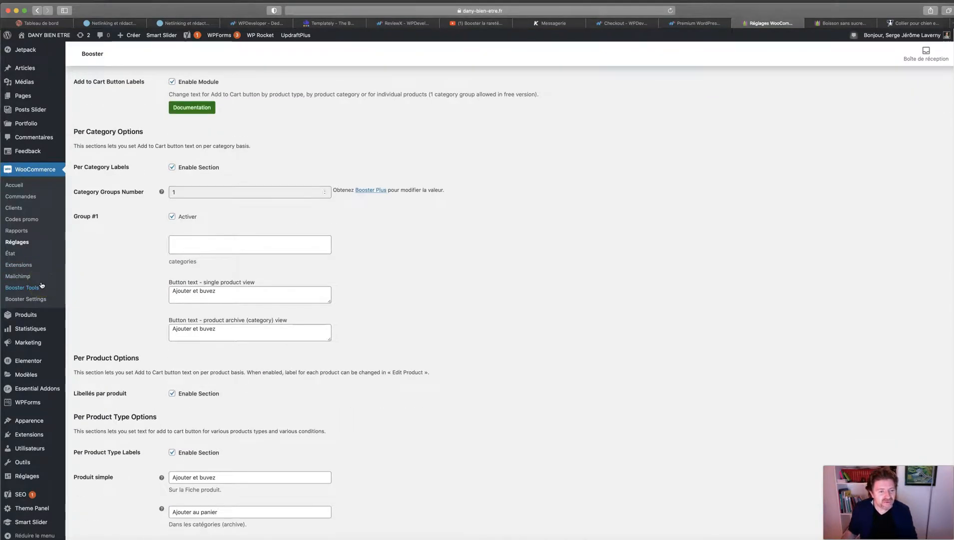
left_click(524, 342)
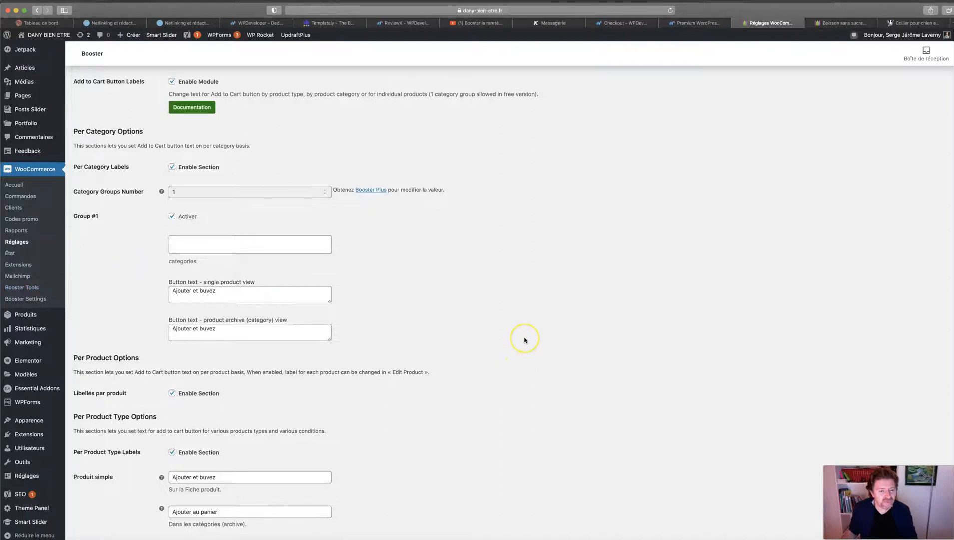
scroll(524, 340, "down", 5)
scroll(525, 341, "up", 1)
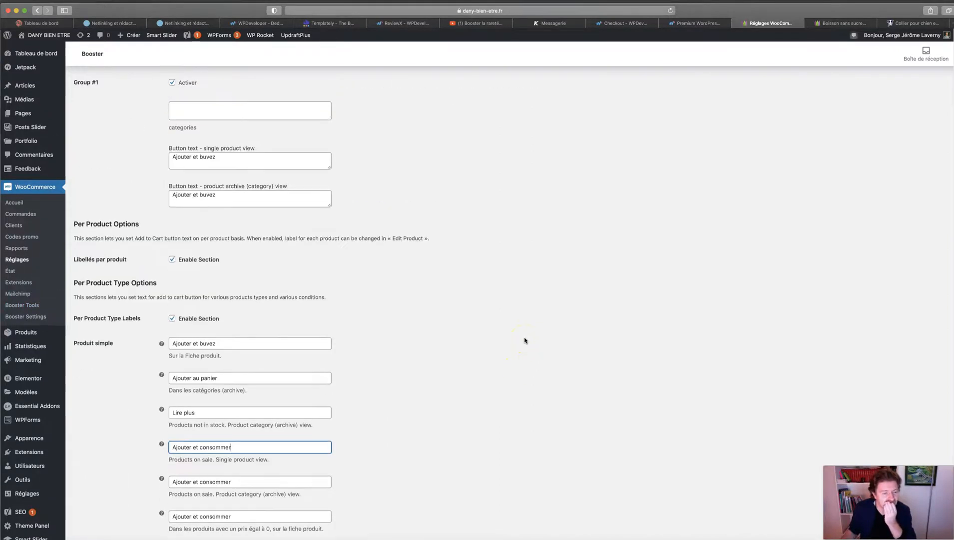
scroll(375, 247, "up", 5)
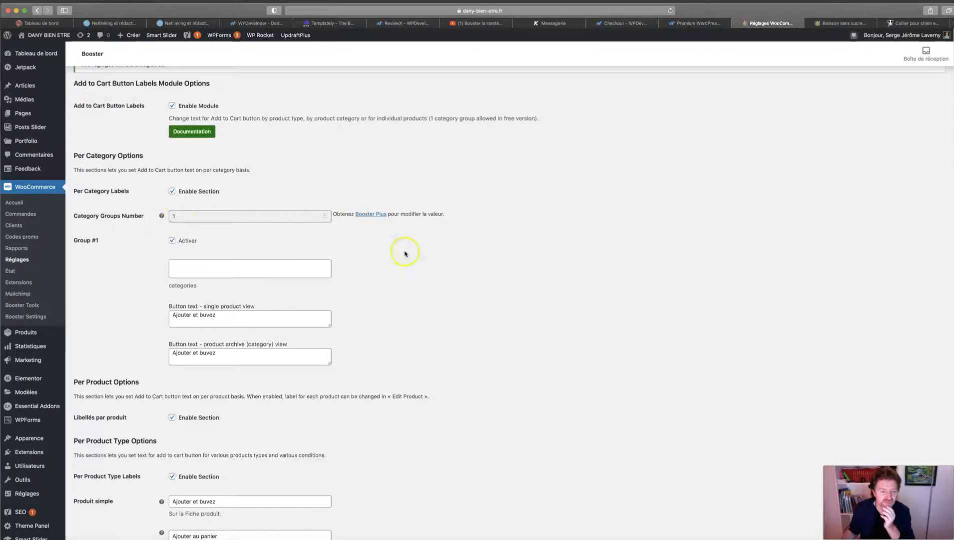
scroll(485, 343, "down", 1)
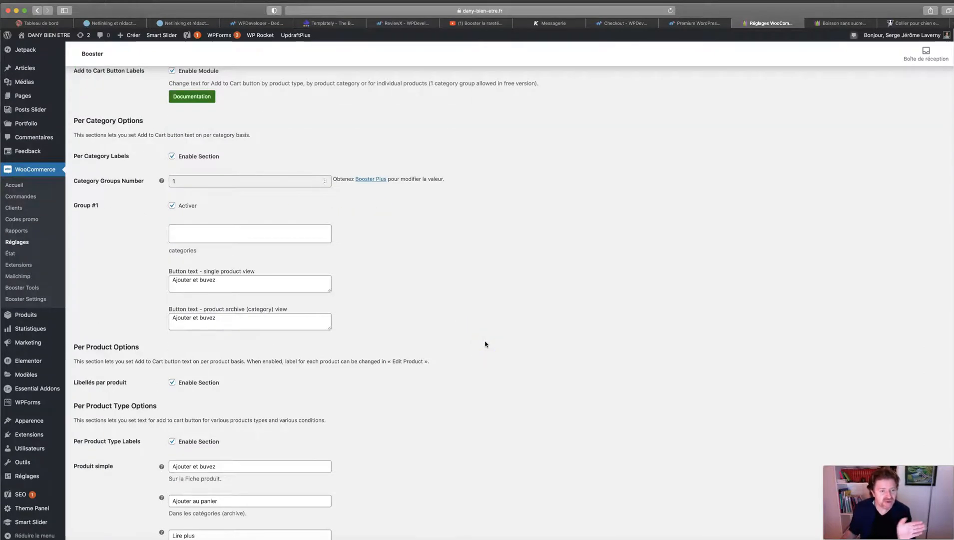
triple_click(193, 280)
key("super+v")
triple_click(193, 318)
key("super+v")
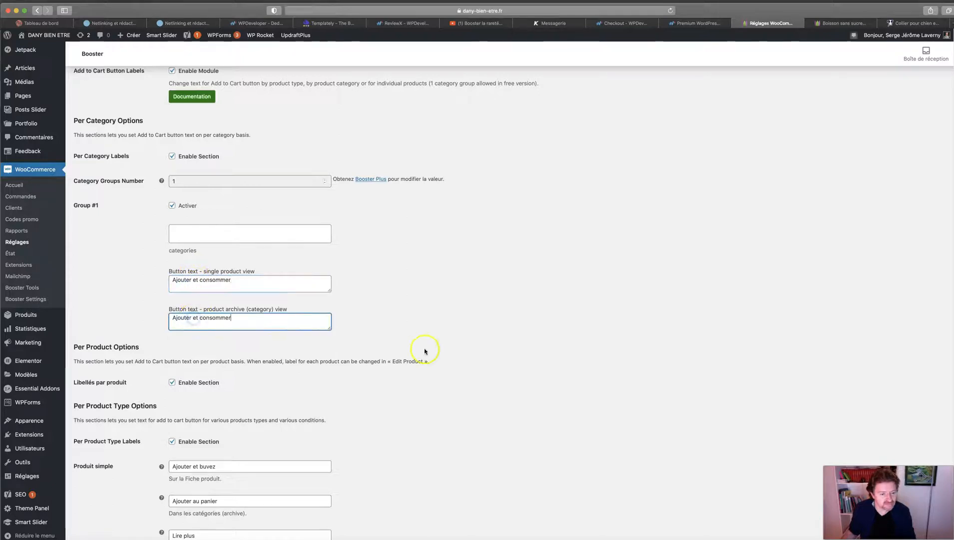
- Set the Produit simple labels for the product page and the category archive to "Ajouter et consommer"
scroll(443, 351, "down", 10)
triple_click(193, 109)
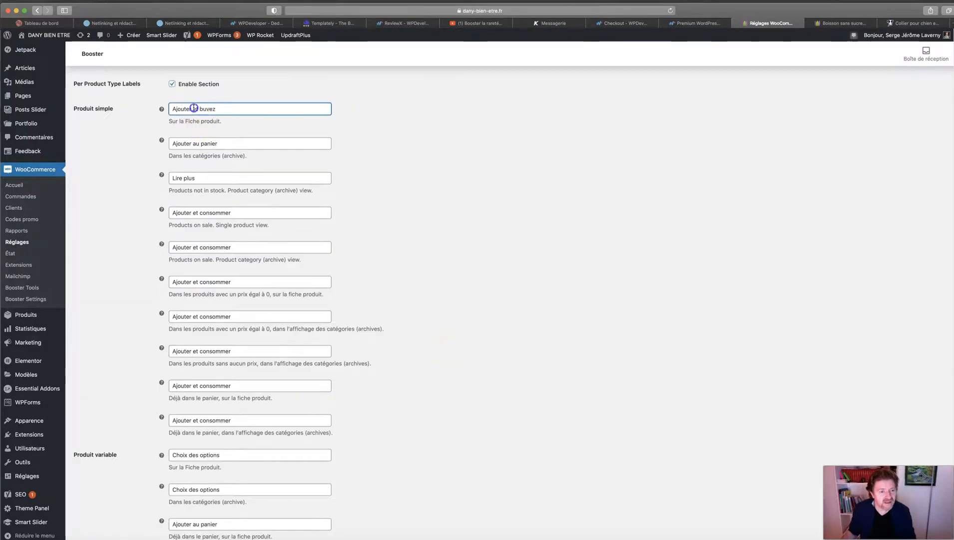
key("super+v")
triple_click(198, 143)
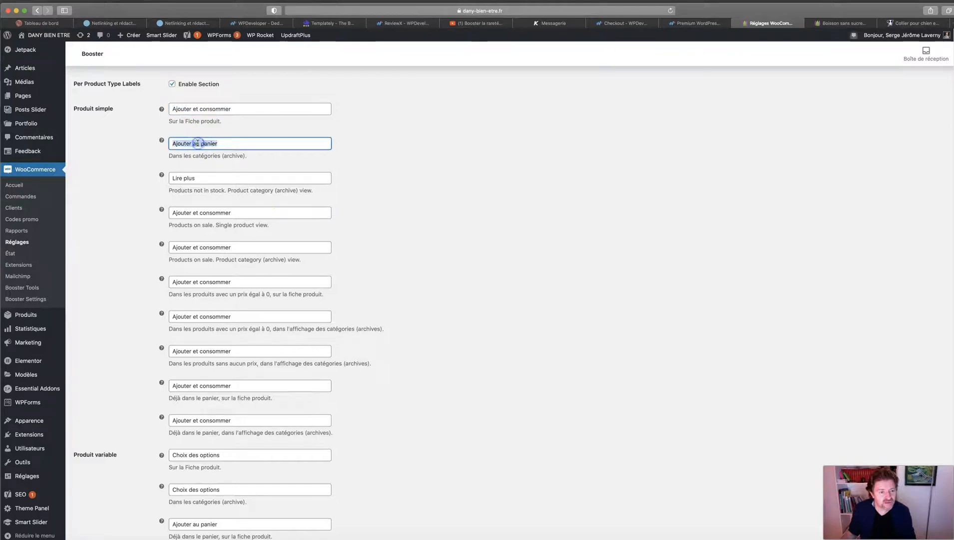
key("super+v")
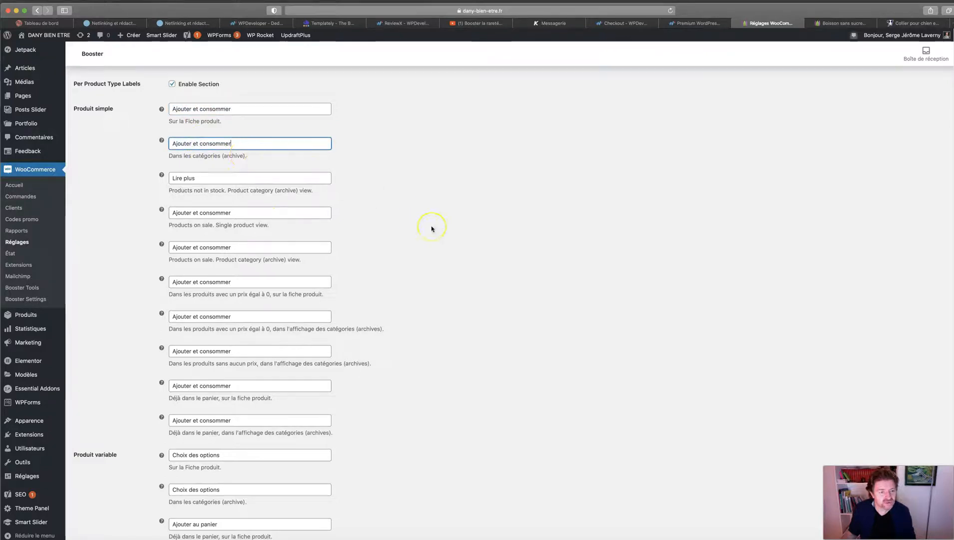
- Replace both on-sale labels of Produits groupés with "Ajouter et consommer"
scroll(494, 266, "down", 5)
scroll(495, 266, "down", 5)
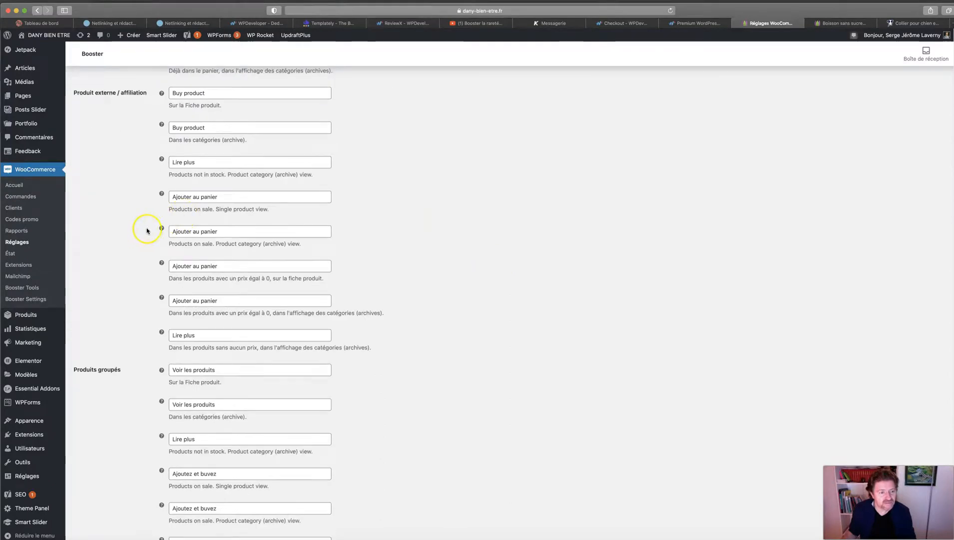
scroll(125, 230, "down", 1)
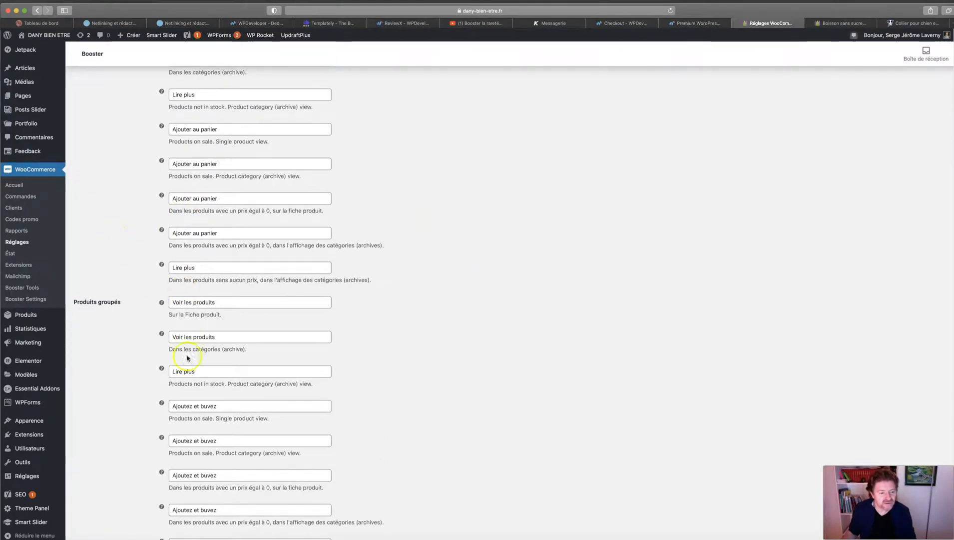
key("super+v")
left_click(188, 439)
key("super+v")
- Replace both zero-price labels of Produits groupés with "Ajouter et consommer"
triple_click(189, 473)
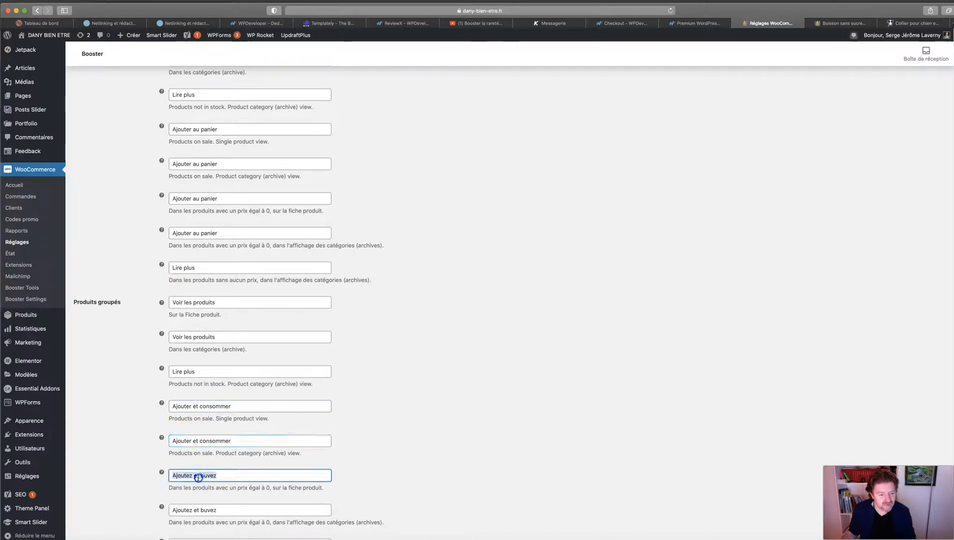
key("super+v")
scroll(115, 414, "down", 3)
triple_click(184, 437)
key("super+v")
- Replace both already-in-cart labels of Produits groupés with "Ajouter et consommer"
scroll(134, 405, "down", 3)
triple_click(173, 435)
key("super+v")
triple_click(193, 471)
key("super+v")
- Set both on-sale labels of Autres produits to "Ajouter et consommer"
scroll(134, 419, "down", 6)
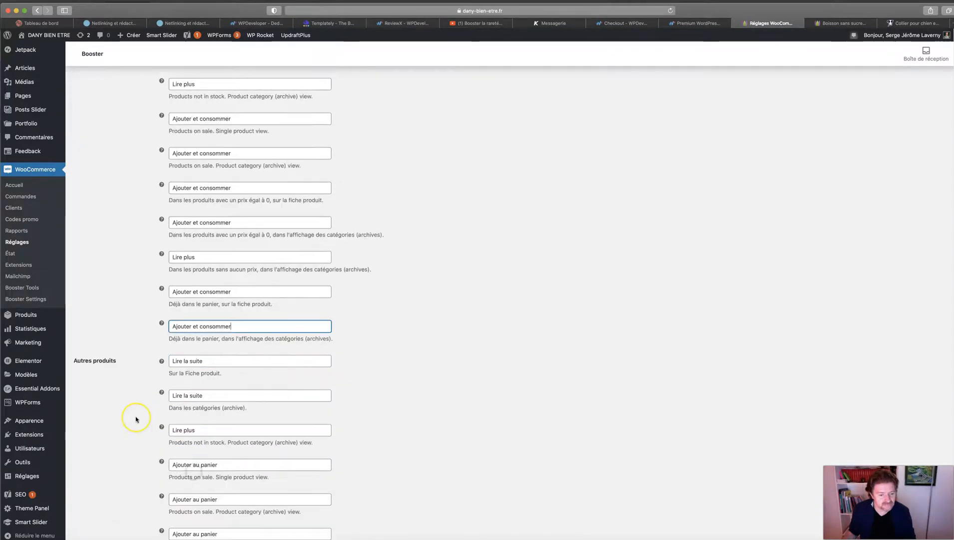
triple_click(185, 451)
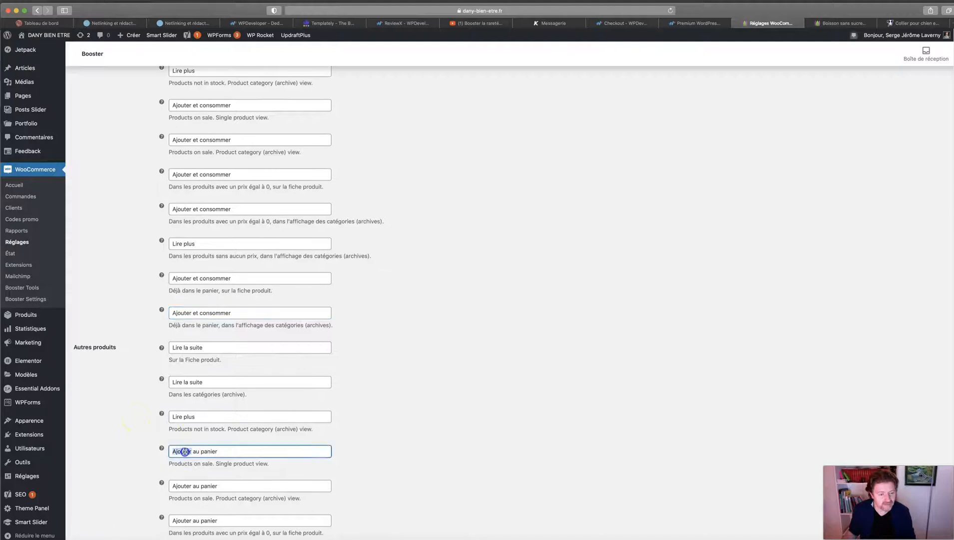
scroll(105, 406, "down", 10)
key("super+v")
triple_click(206, 237)
key("super+v")
- Set both zero-price labels of Autres produits to "Ajouter et consommer"
triple_click(206, 271)
key("super+v")
triple_click(206, 306)
key("super+v")
- Set both already-in-cart labels of Autres produits to "Ajouter et consommer" and save the settings
left_click(192, 376)
triple_click(192, 376)
key("super+v")
triple_click(192, 409)
key("super+v")
left_click(122, 503)
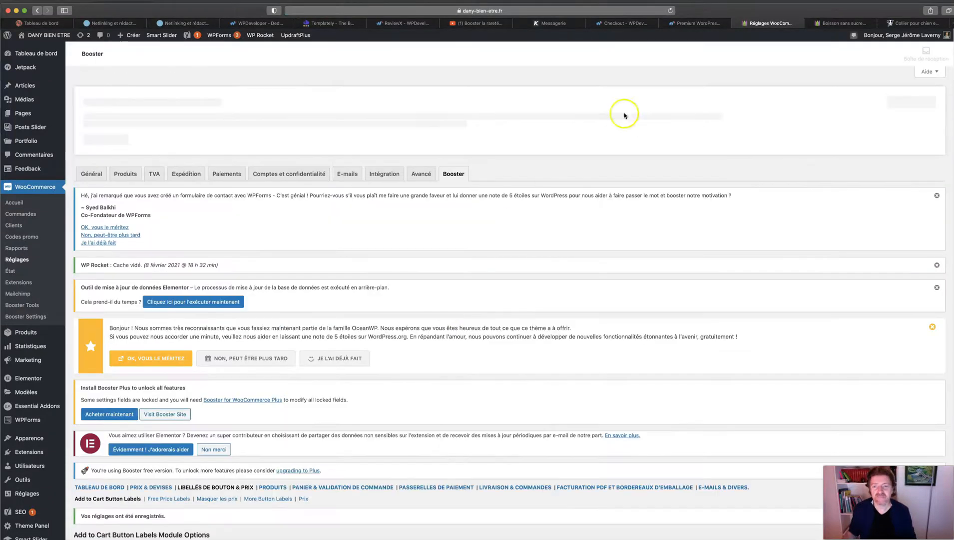
- Clear the WP Rocket cache from the shop's home page and check the add-to-cart buttons under Nos boissons sans sucre
left_click(832, 21)
left_click(672, 11)
mouse_move(524, 35)
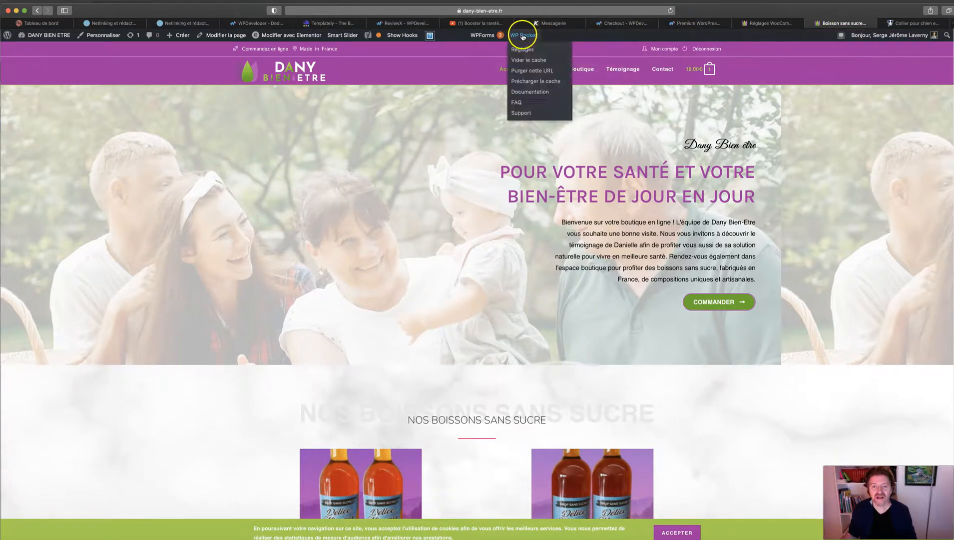
left_click(530, 61)
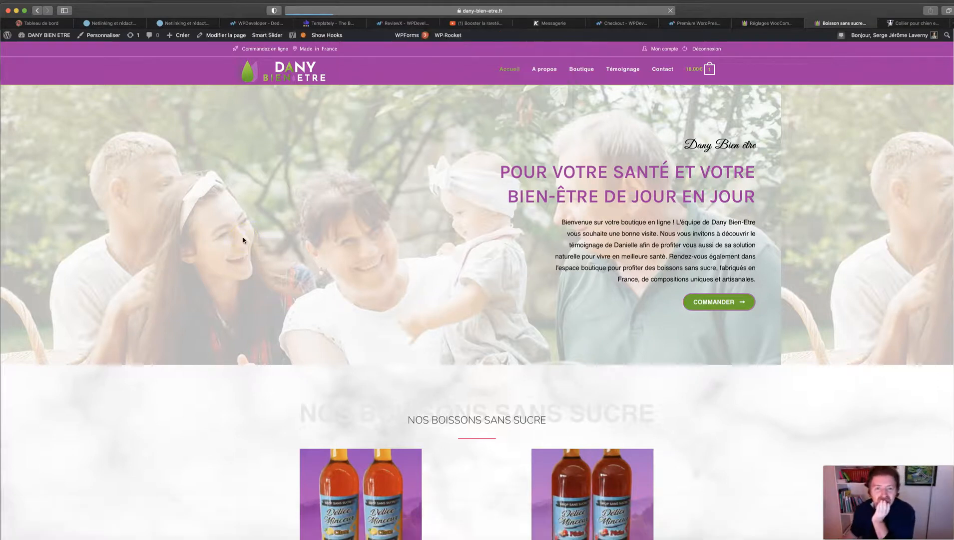
left_click(246, 268)
scroll(246, 268, "down", 5)
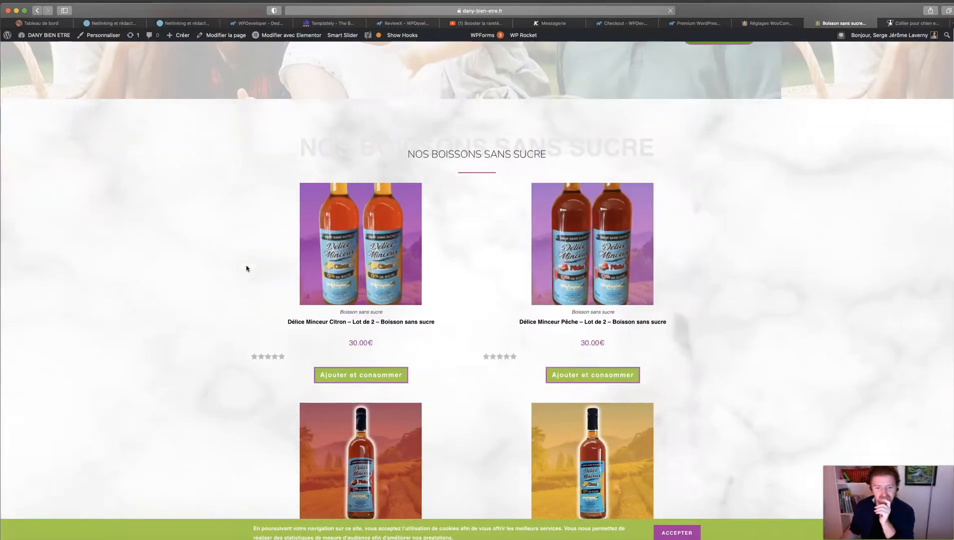
- Add one Délice Minceur Citron – Lot de 2 to the cart from its product page
scroll(694, 351, "down", 5)
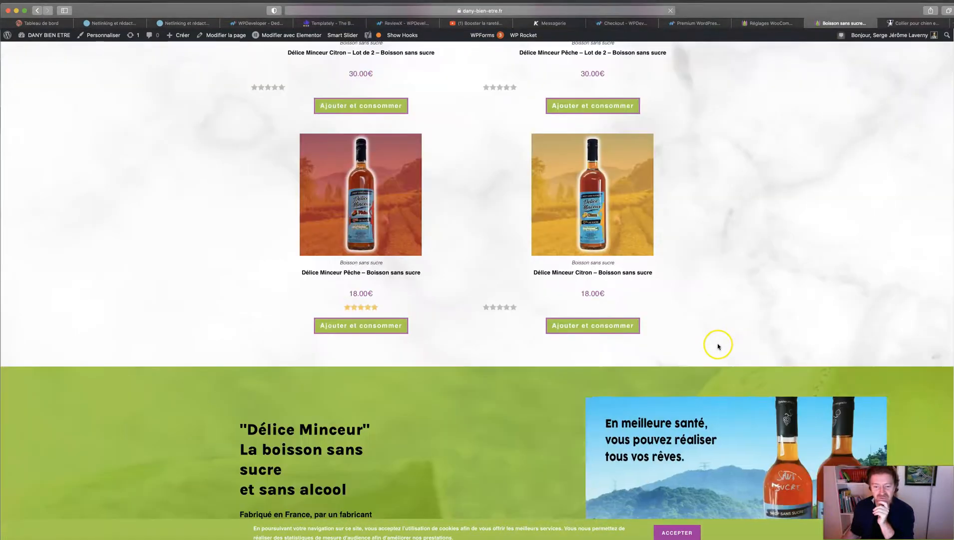
scroll(151, 318, "up", 1)
scroll(152, 318, "up", 1)
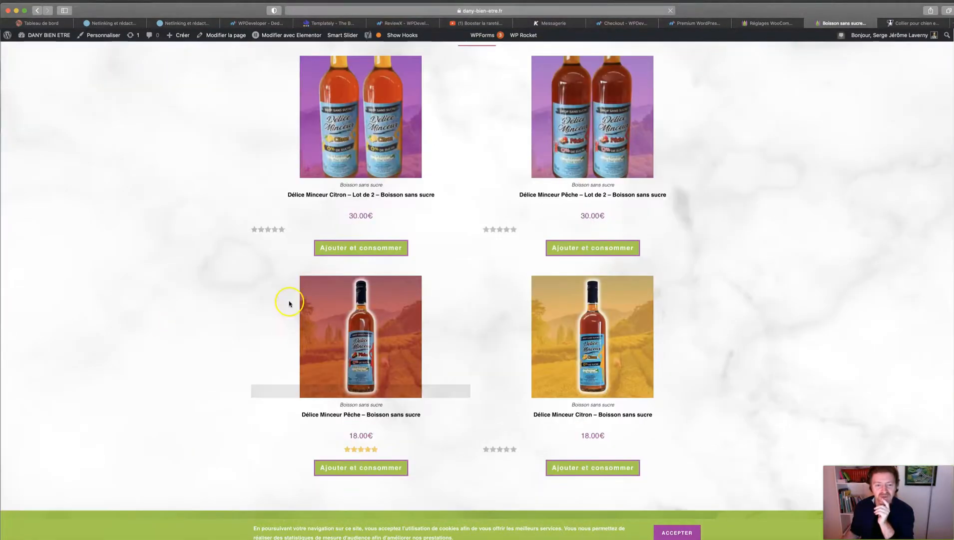
left_click(342, 252)
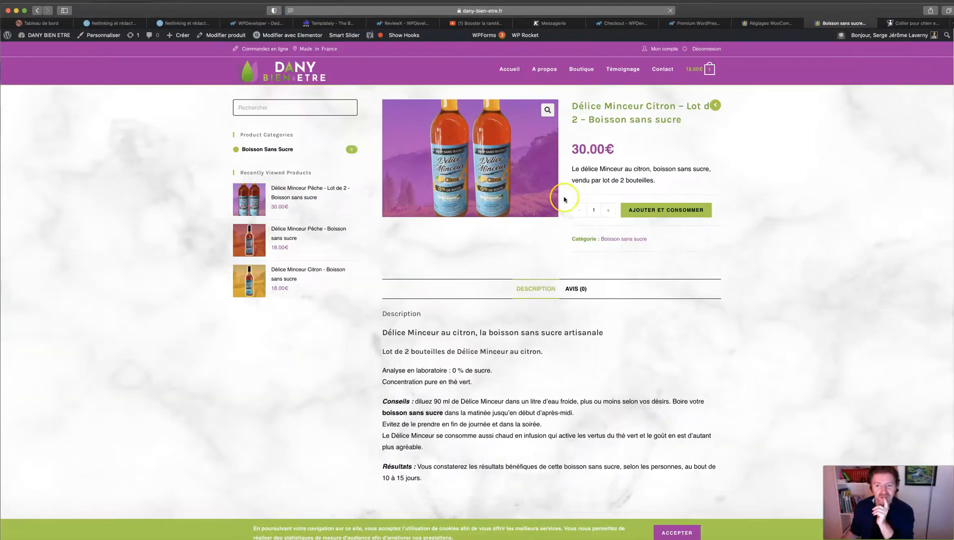
left_click(675, 216)
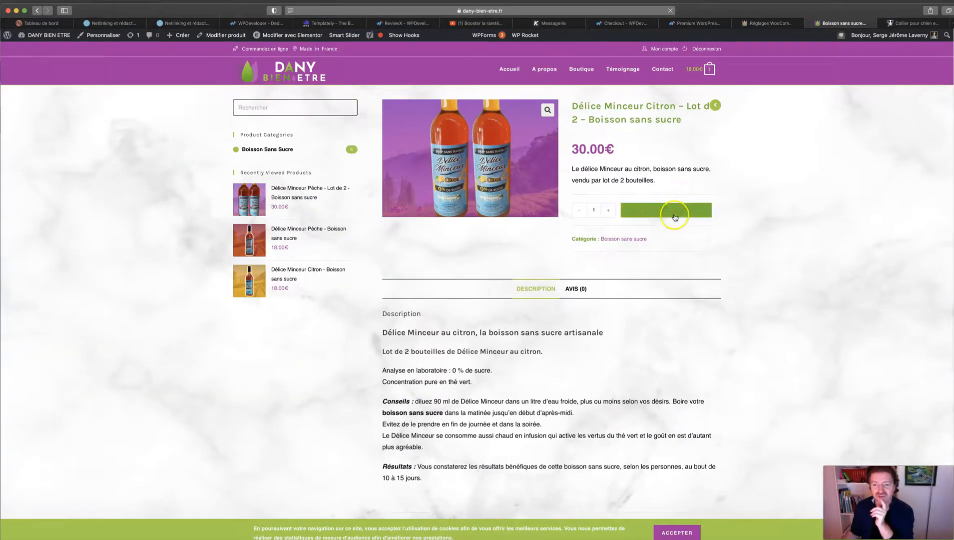
left_click(677, 213)
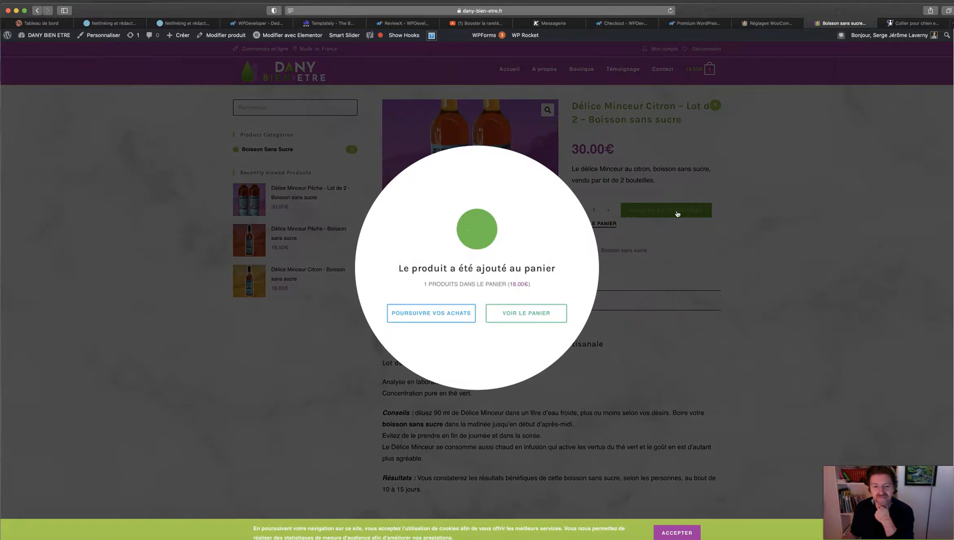
- Open the cart from the added-product confirmation and review its contents and totals
left_click(527, 313)
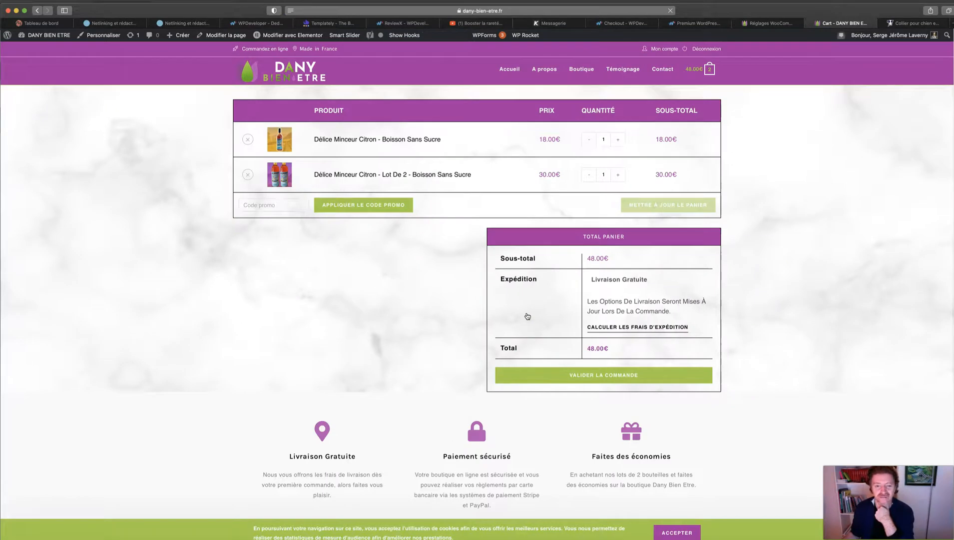
scroll(345, 282, "down", 3)
scroll(345, 285, "up", 3)
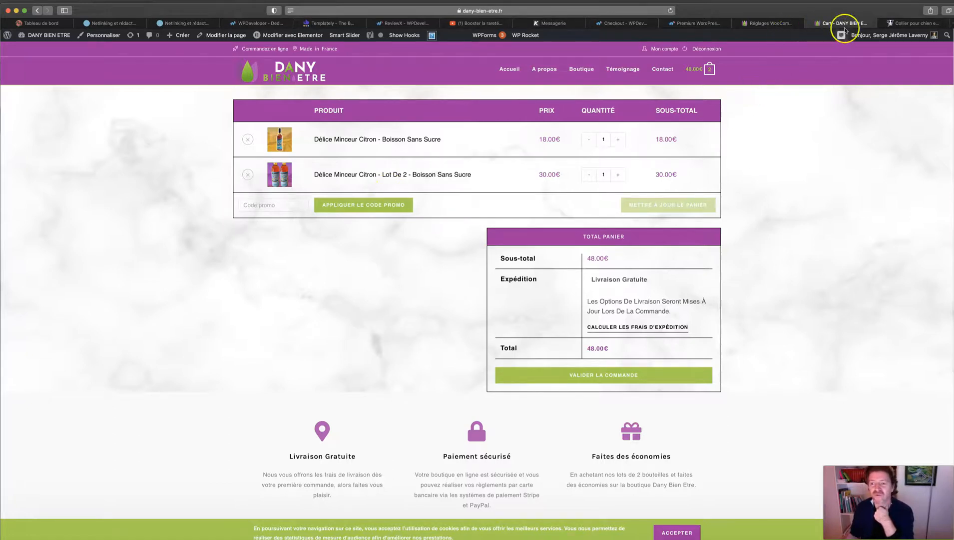
- Return to the WordPress admin and open the list of installed extensions
left_click(774, 23)
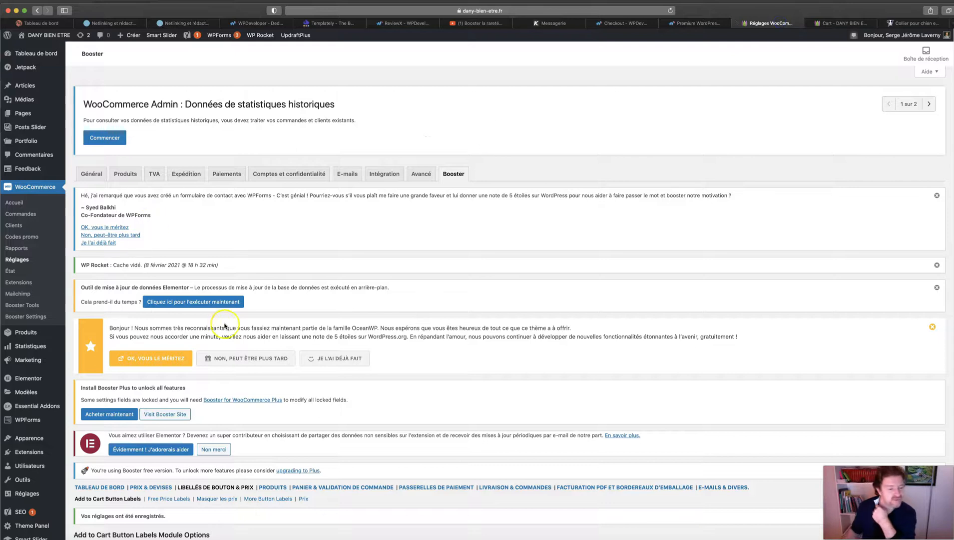
scroll(225, 326, "down", 5)
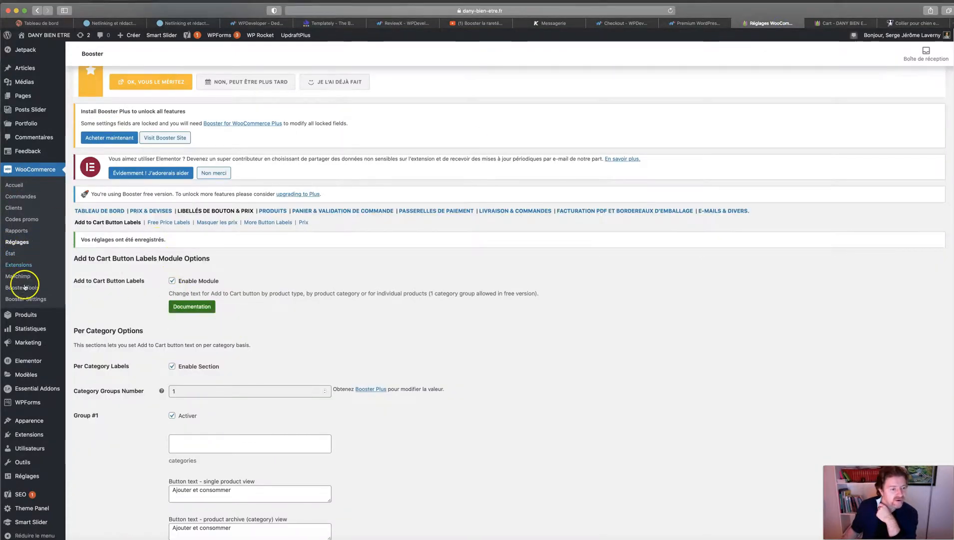
mouse_move(26, 333)
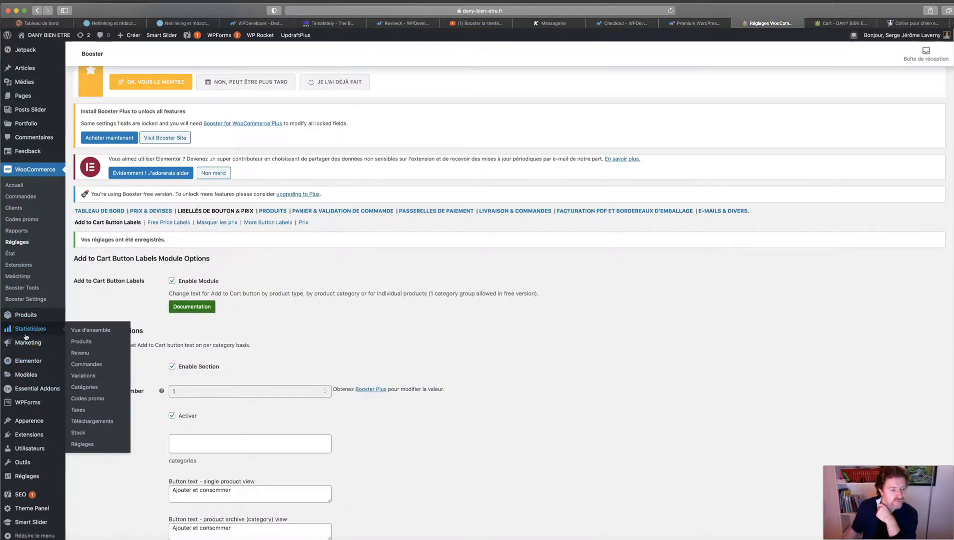
mouse_move(30, 434)
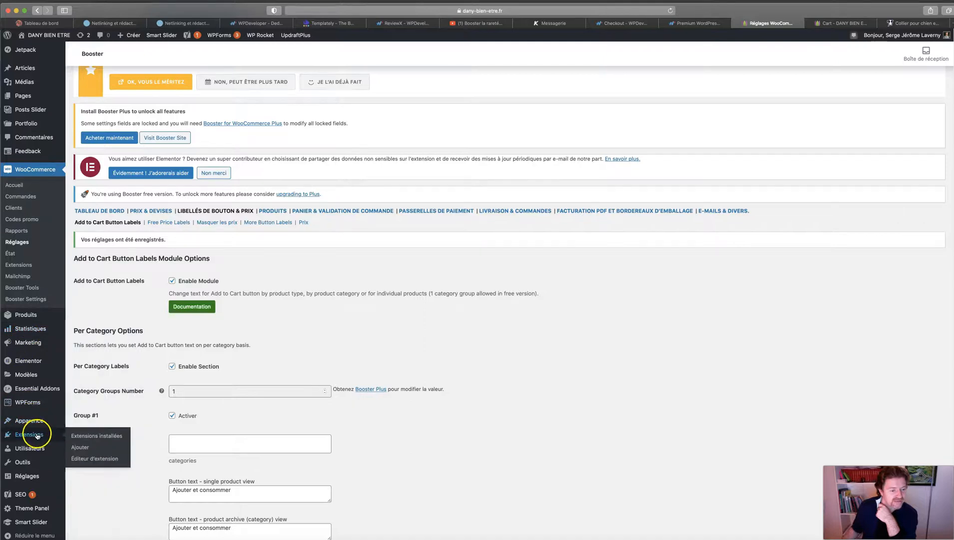
left_click(87, 438)
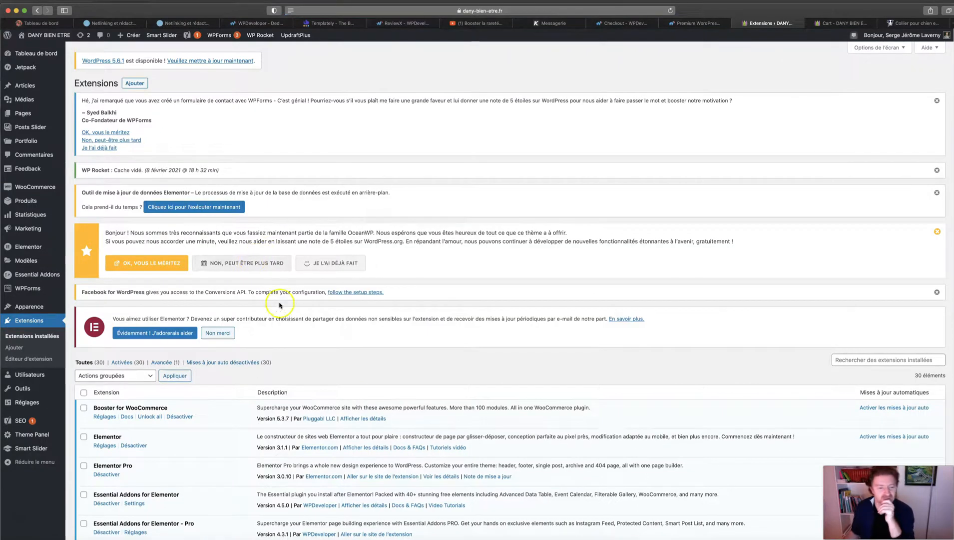
scroll(288, 310, "down", 2)
scroll(289, 310, "up", 2)
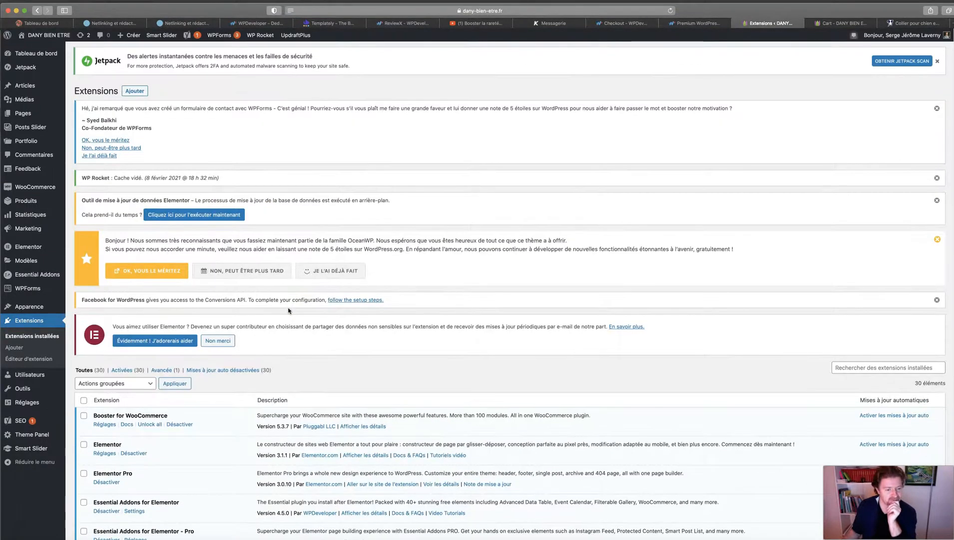
- Open Booster for WooCommerce's Unlock all offer, dismiss the newsletter sign-up and view the licence prices
scroll(283, 316, "down", 3)
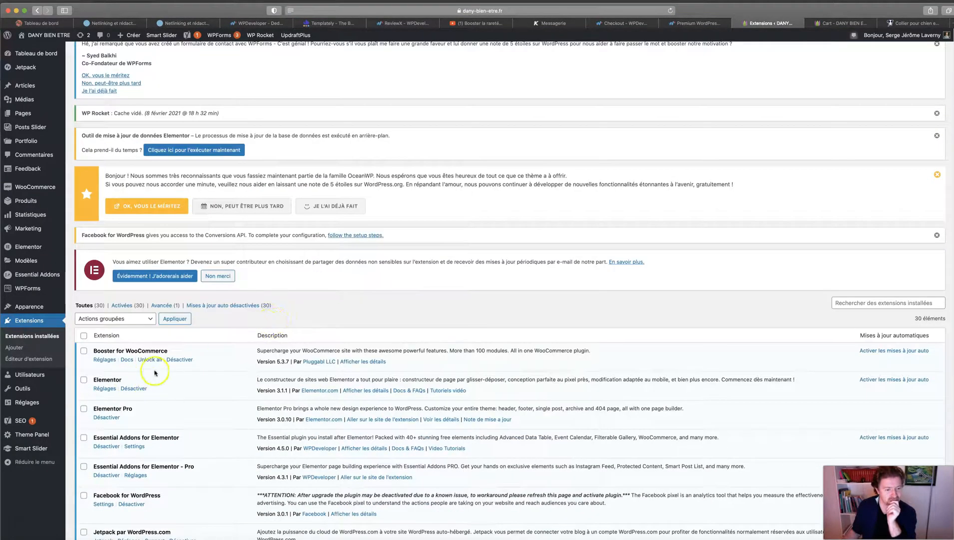
left_click(150, 360)
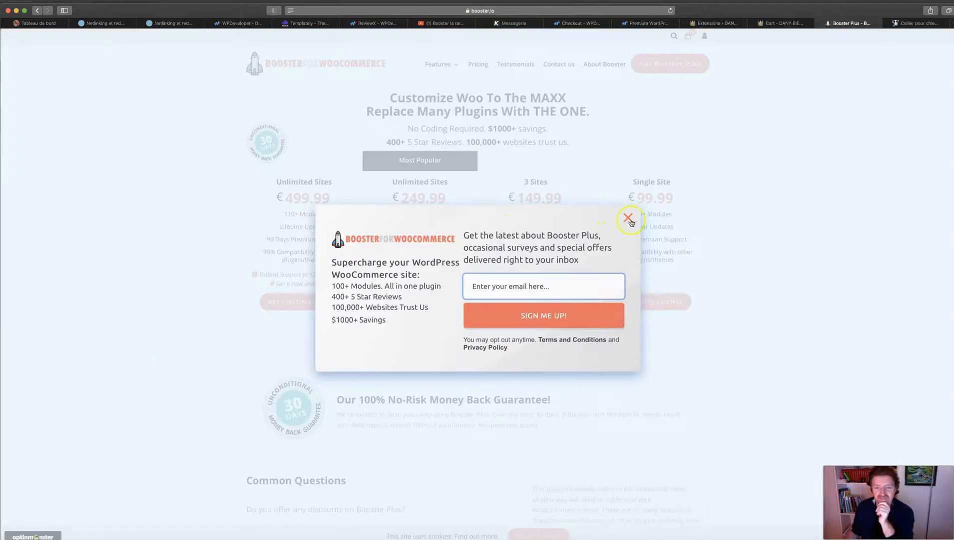
left_click(629, 219)
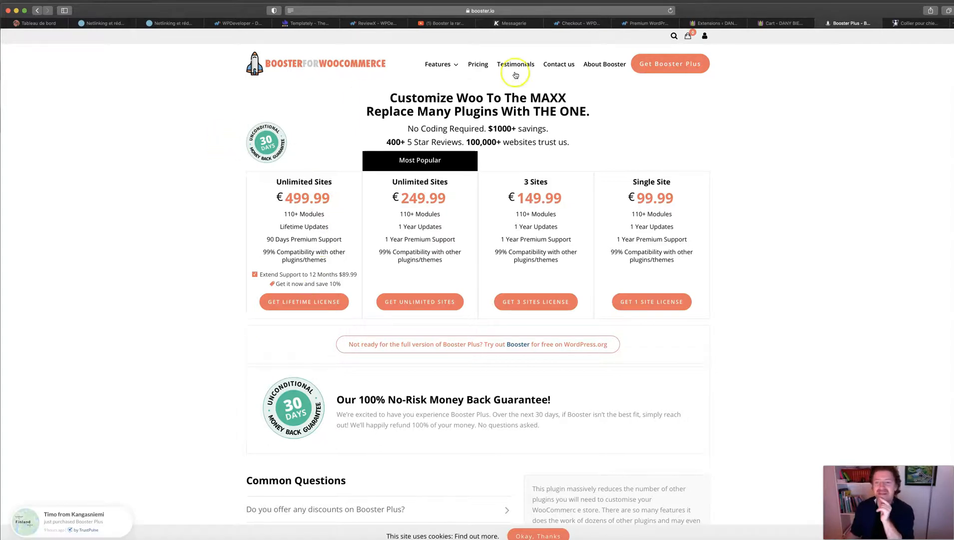
- Go back to the Dany Bien Etre home page and check the add-to-cart buttons under Nos boissons sans sucre
left_click(784, 22)
left_click(744, 24)
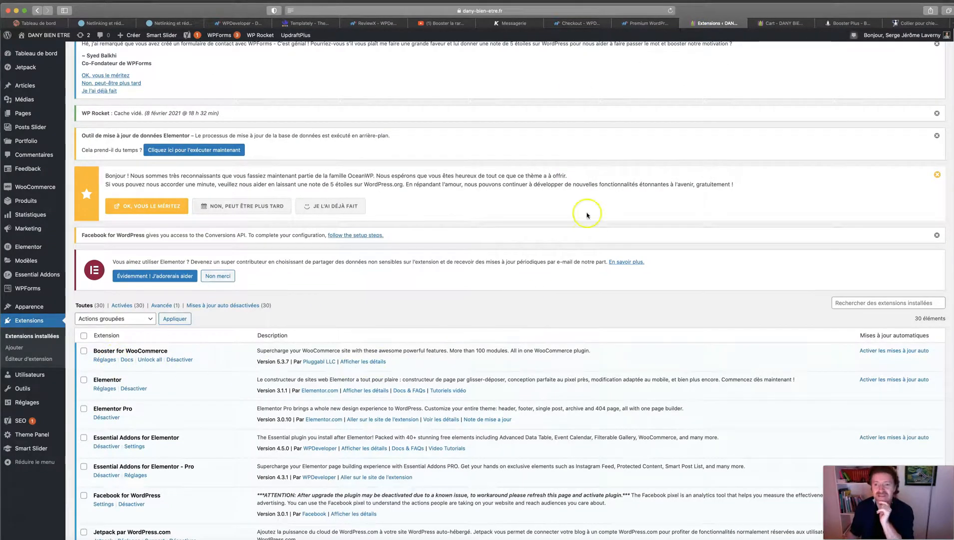
left_click(783, 25)
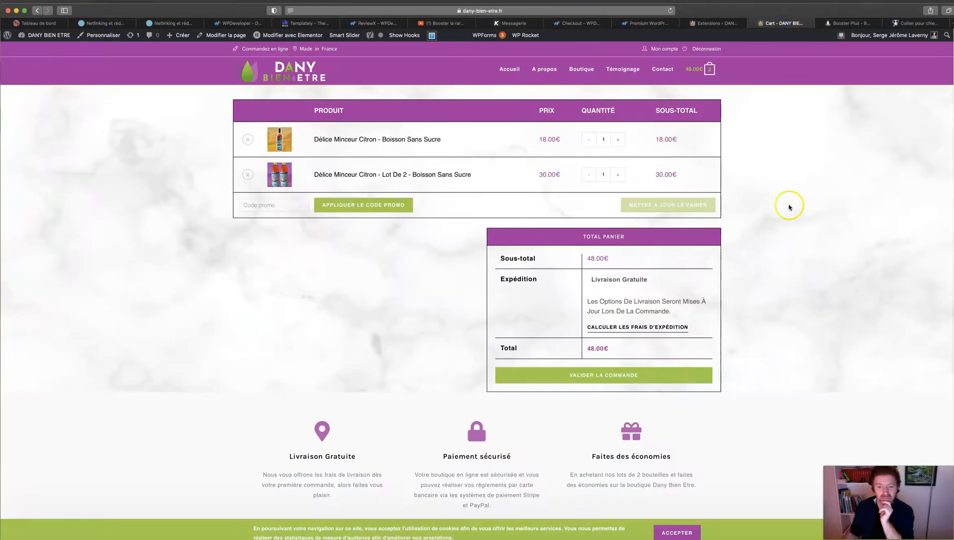
left_click(280, 70)
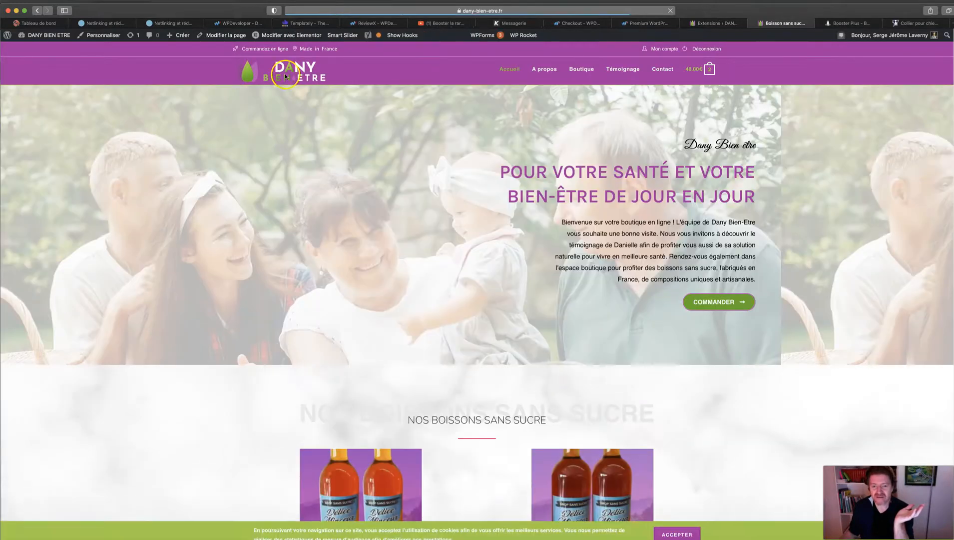
scroll(439, 249, "down", 5)
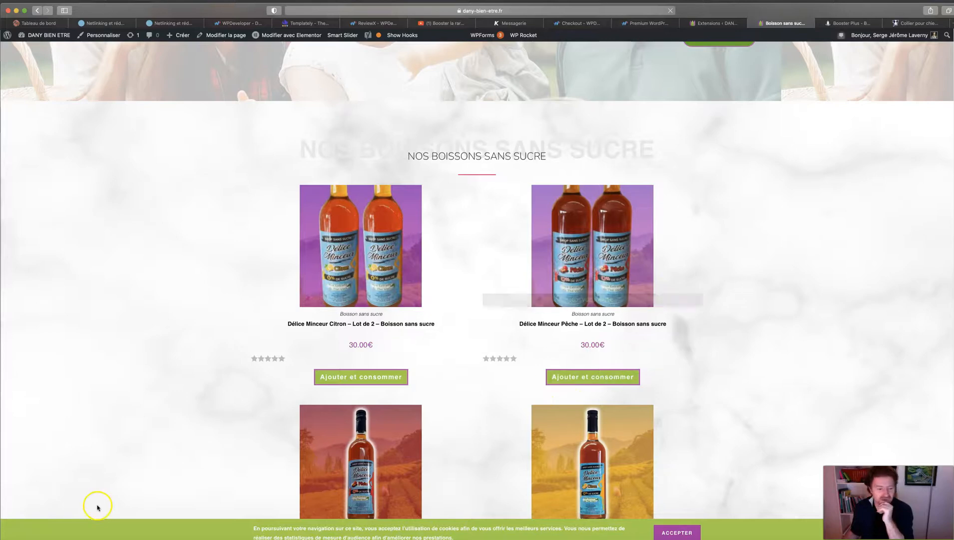
- Switch to the Mars and Storm shop and open the Laisse de ville ALABAMA - BOHO from the Alabama leashes
left_click(905, 21)
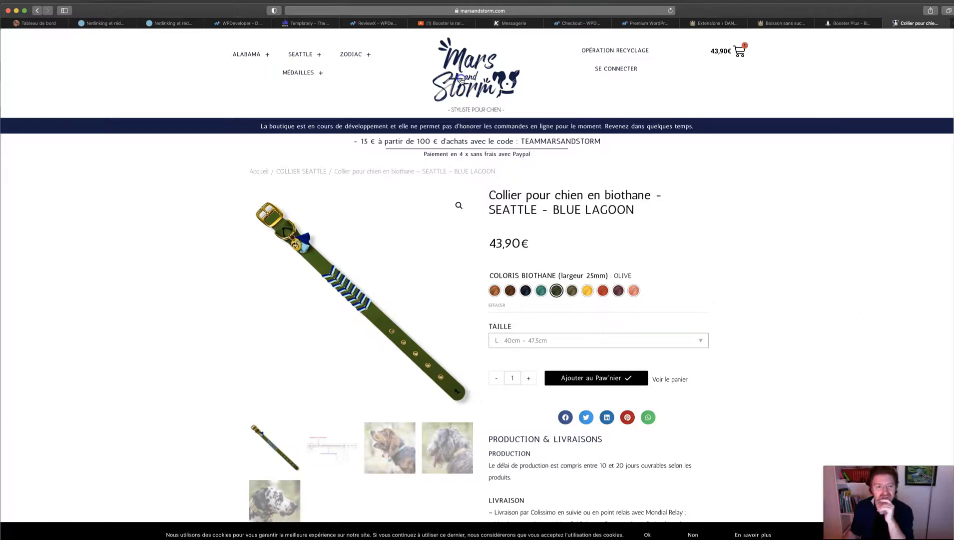
scroll(314, 210, "down", 15)
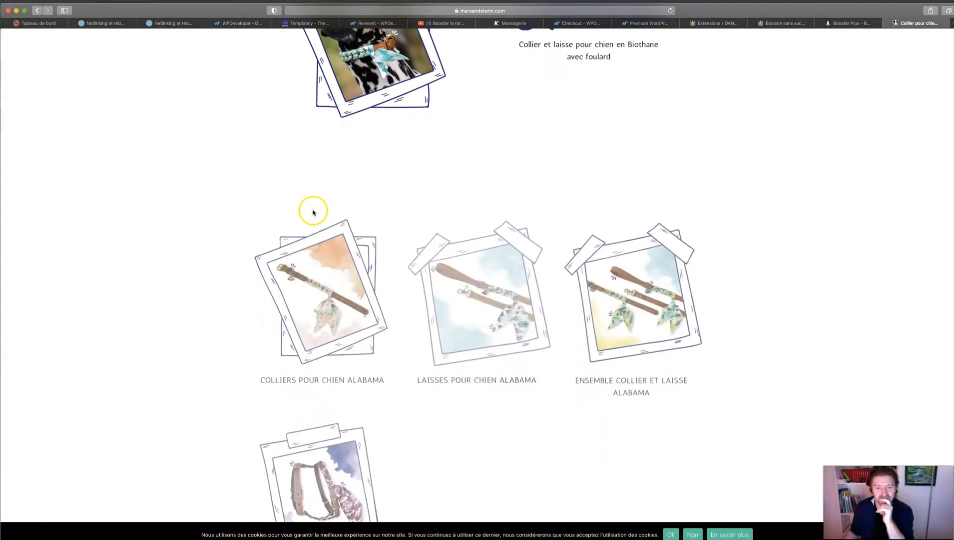
left_click(478, 234)
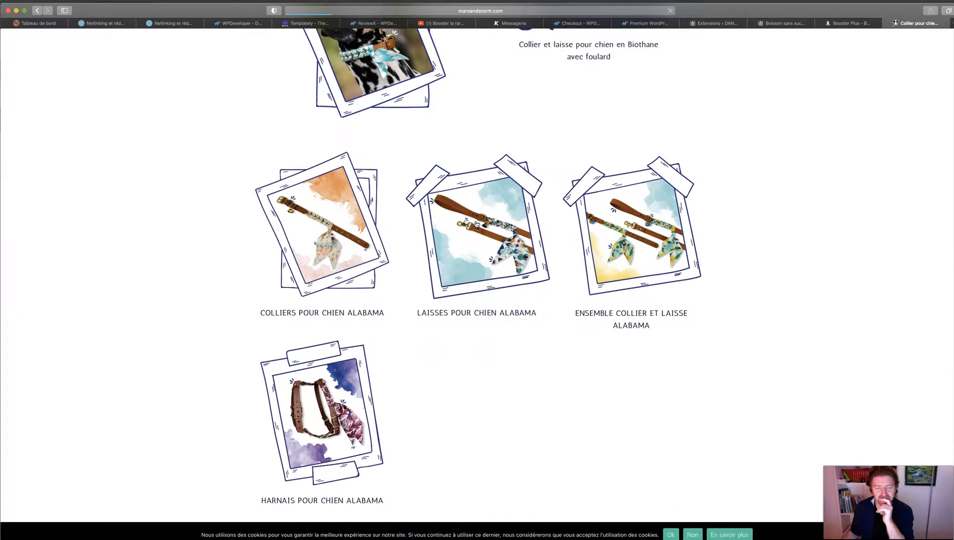
scroll(477, 224, "up", 15)
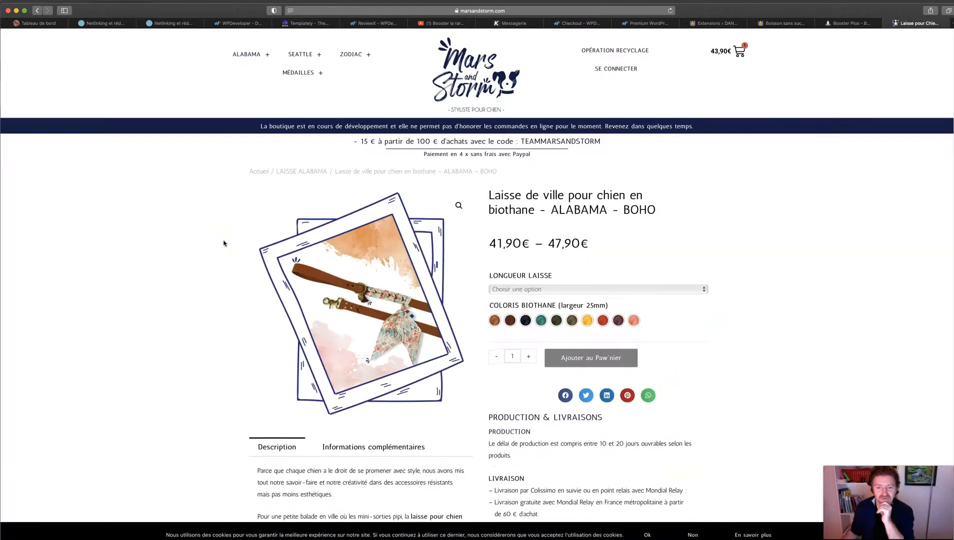
- Add the ALABAMA - BOHO leash to the cart in length 1m50 and colour Turquoise, and look over its product page
scroll(223, 243, "down", 3)
left_click(533, 209)
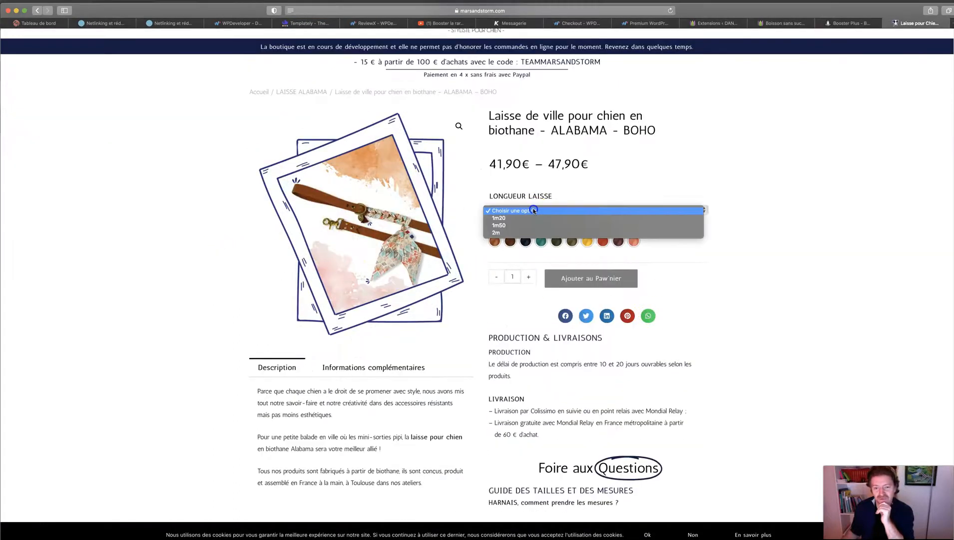
left_click(503, 228)
left_click(541, 240)
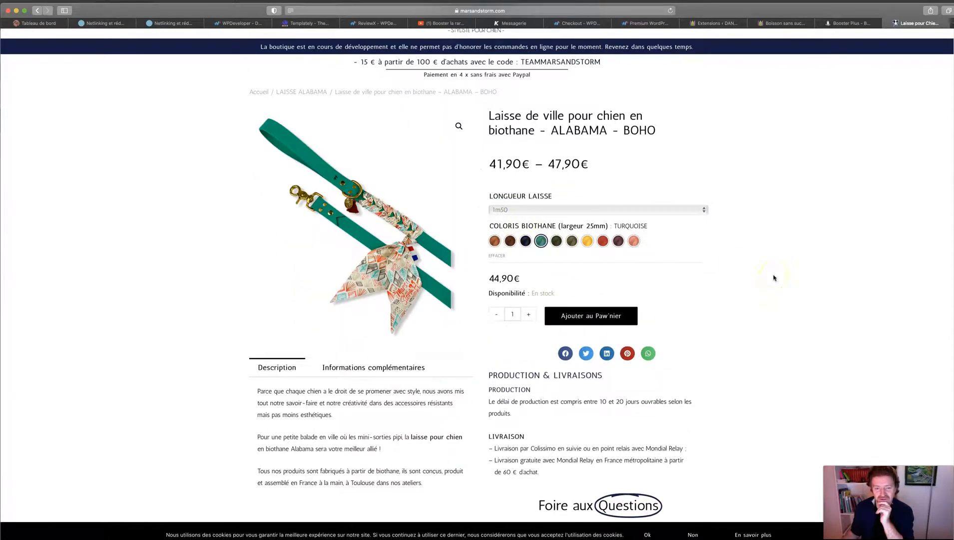
left_click(606, 315)
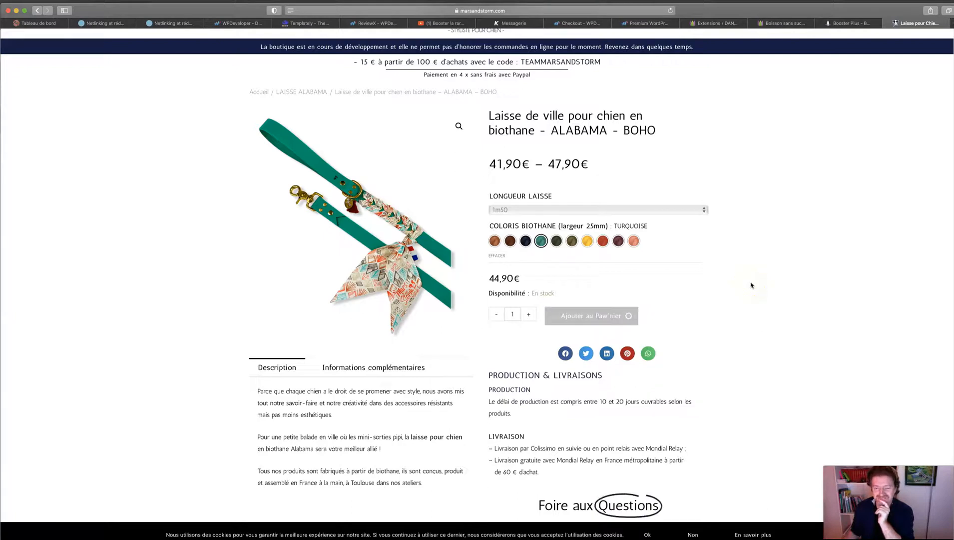
scroll(751, 285, "down", 3)
scroll(751, 285, "down", 5)
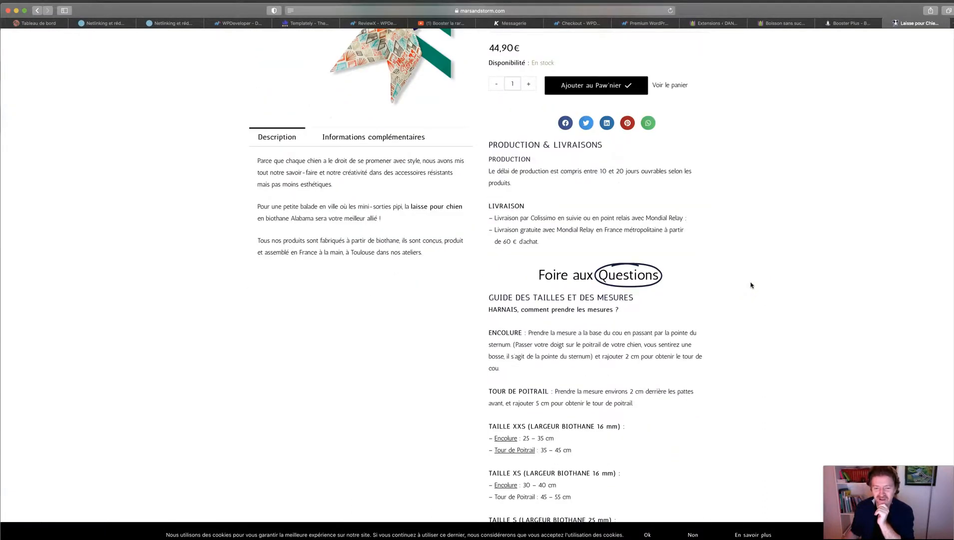
scroll(752, 284, "down", 5)
scroll(751, 282, "down", 5)
scroll(750, 285, "up", 12)
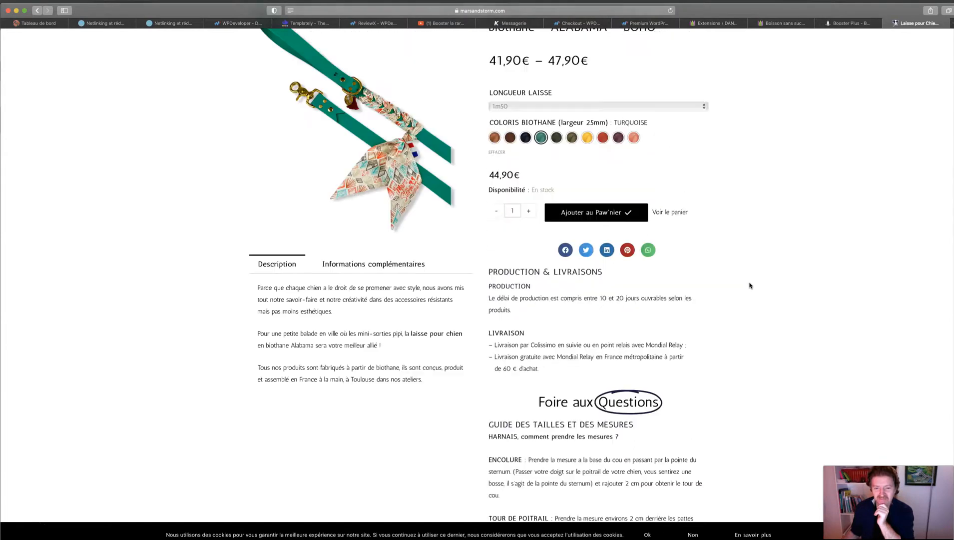
scroll(750, 285, "up", 6)
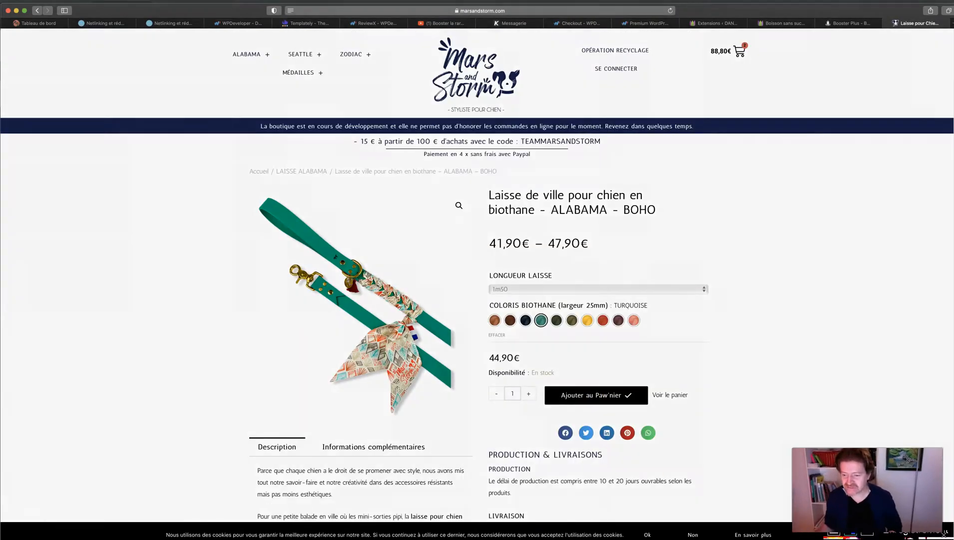